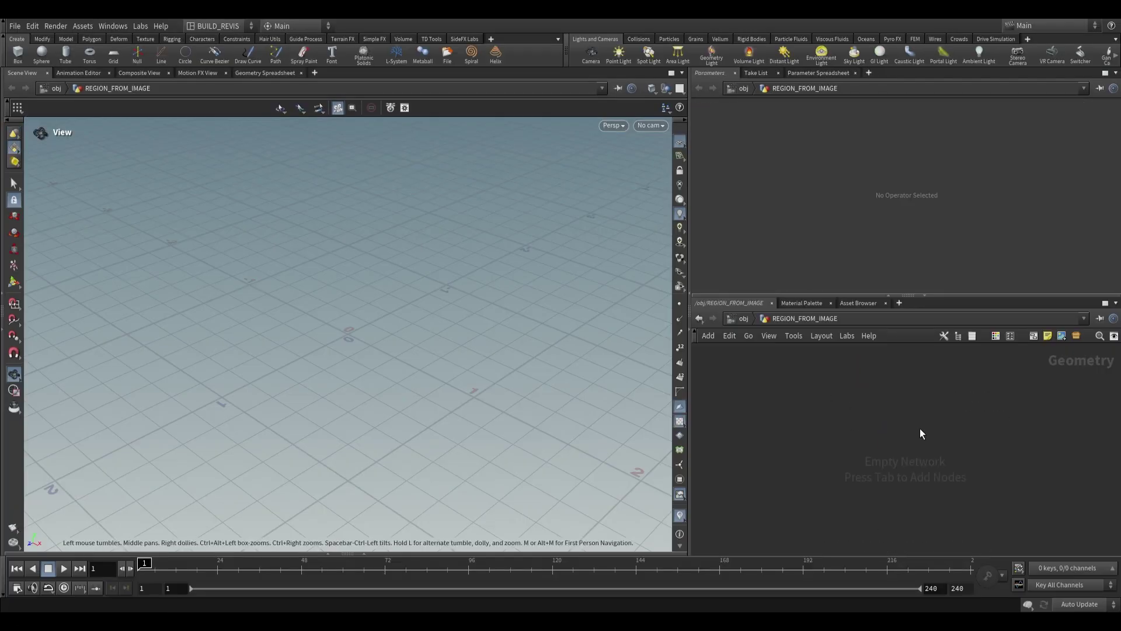
Search the tab menu for 'region f' and pick Labs Regions from Image
key("Tab")
type("region f")
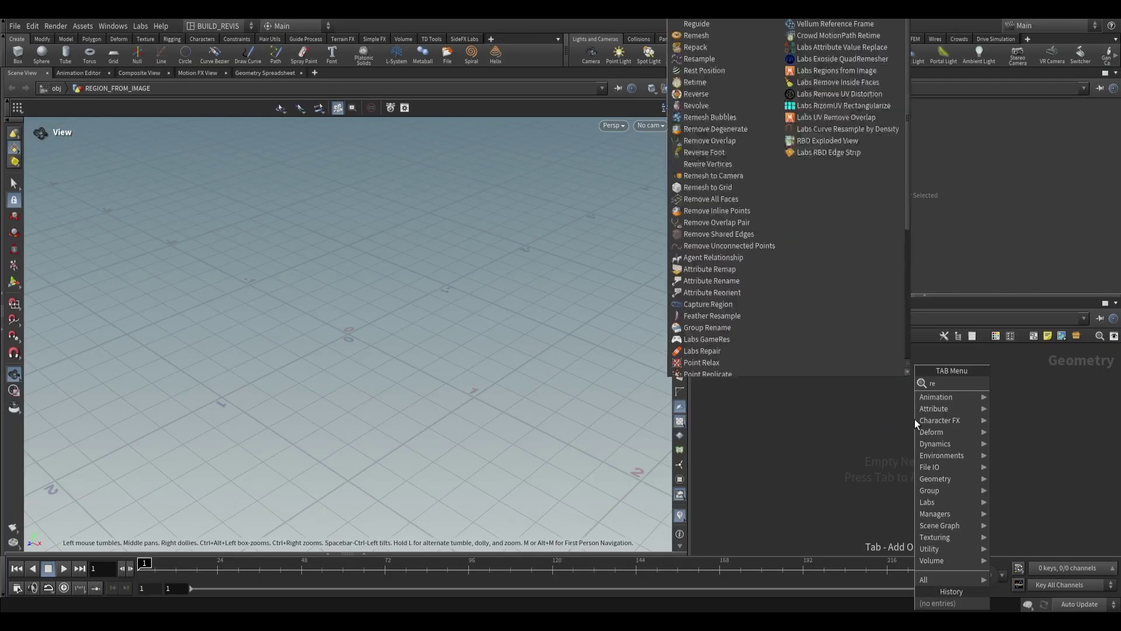
key("Return")
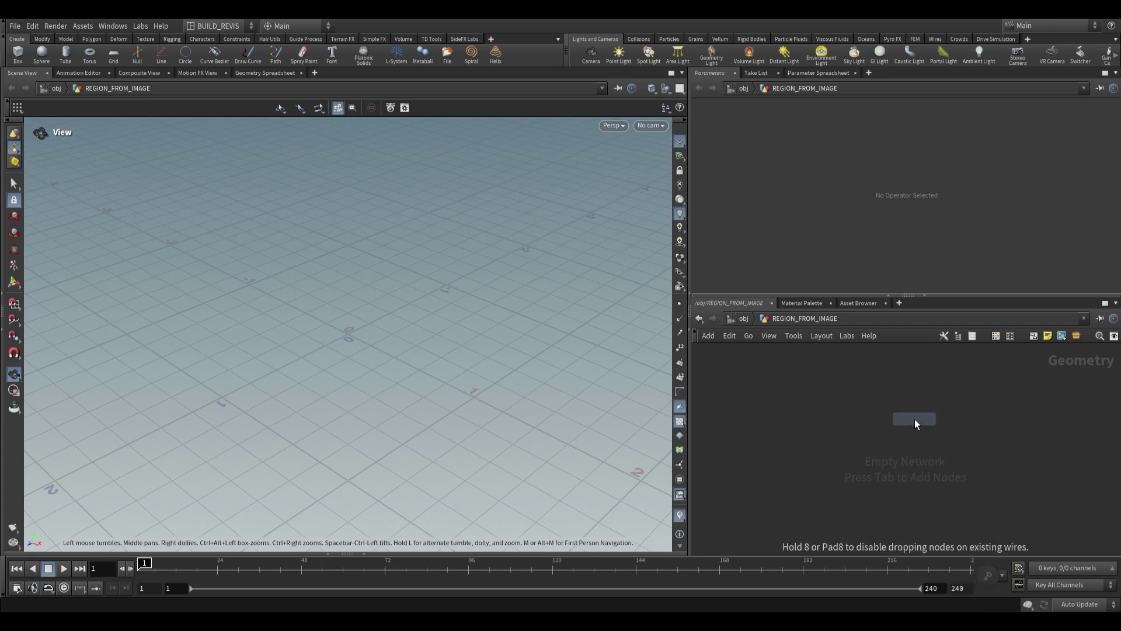
Drop regions_from_image1 into the network, leaving its Input Type on Image
left_click(915, 419)
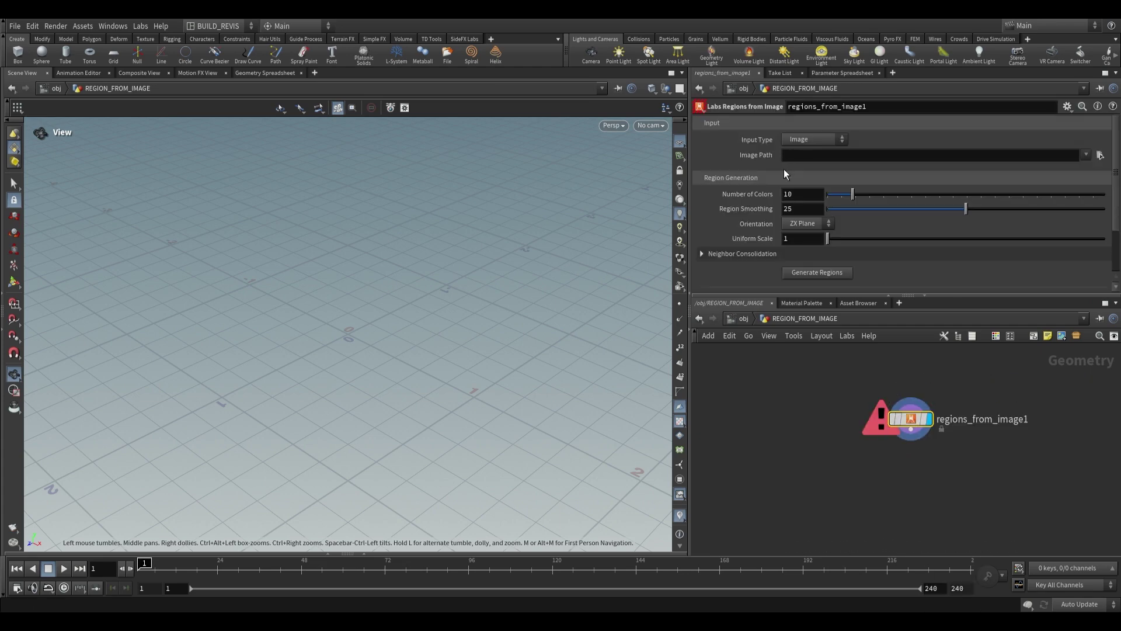
left_click(825, 140)
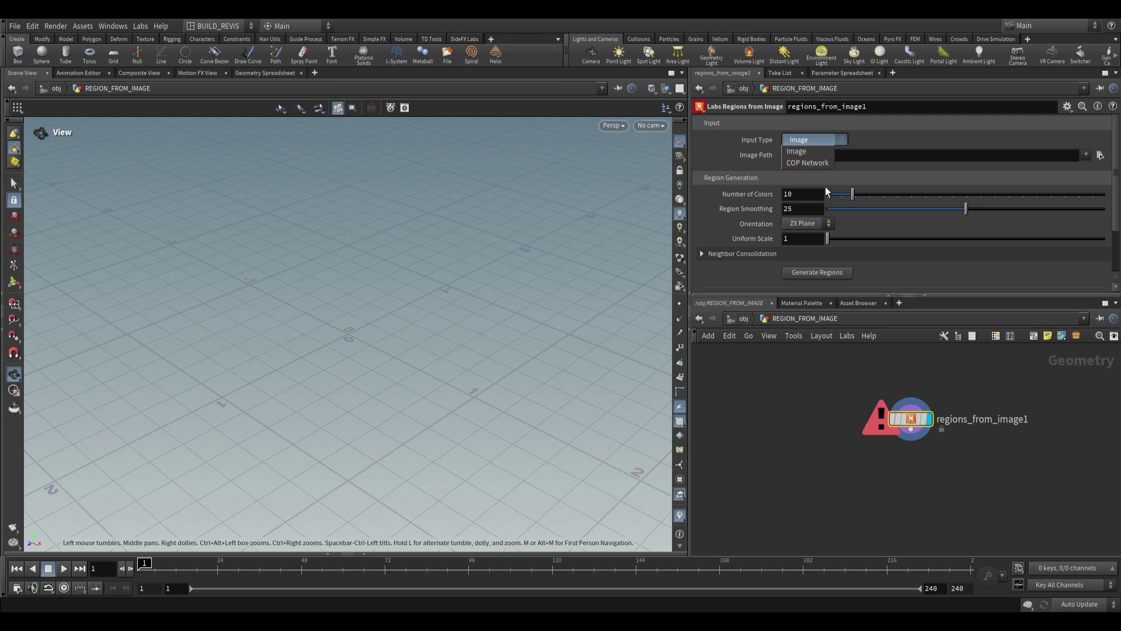
left_click(792, 419)
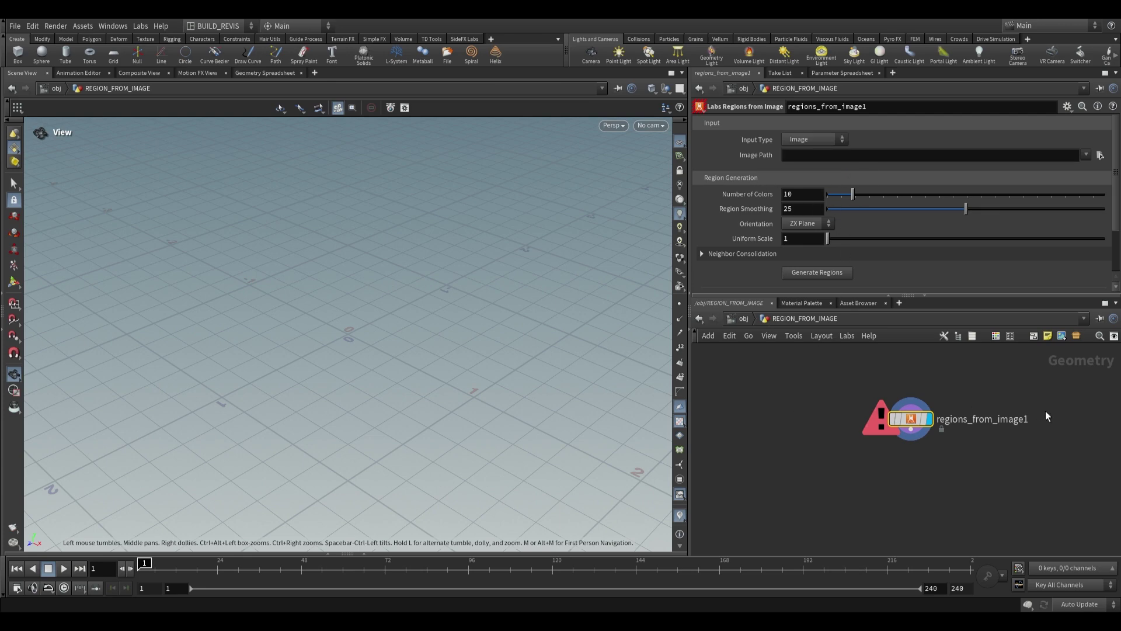
key("h")
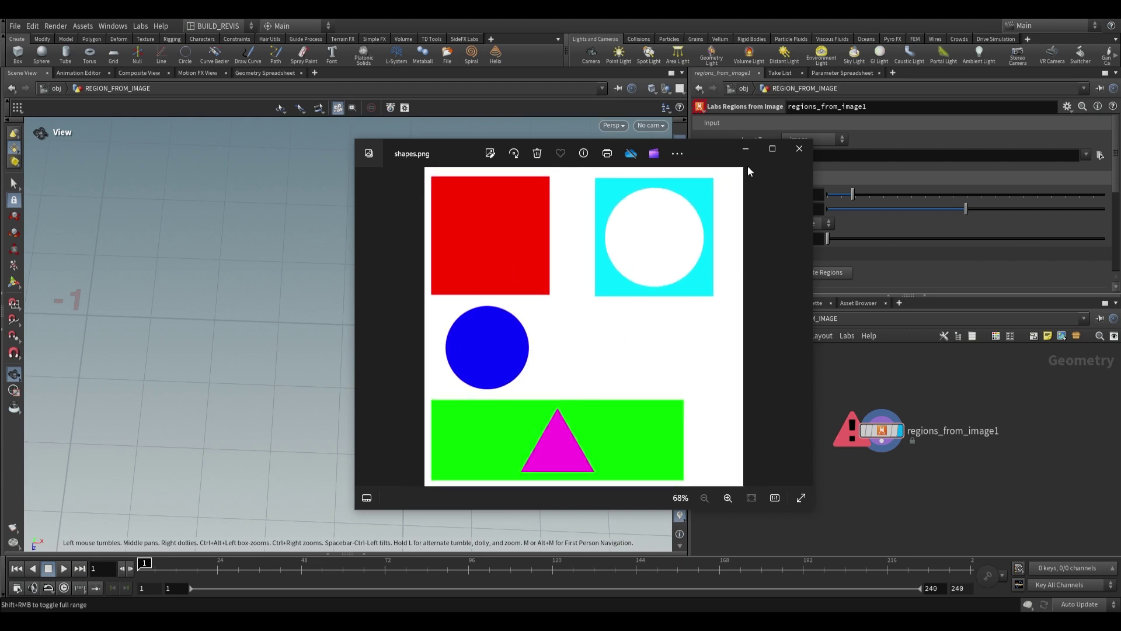
Move the Photos window showing shapes.png aside for comparison with Houdini
left_click_drag(706, 153, 644, 142)
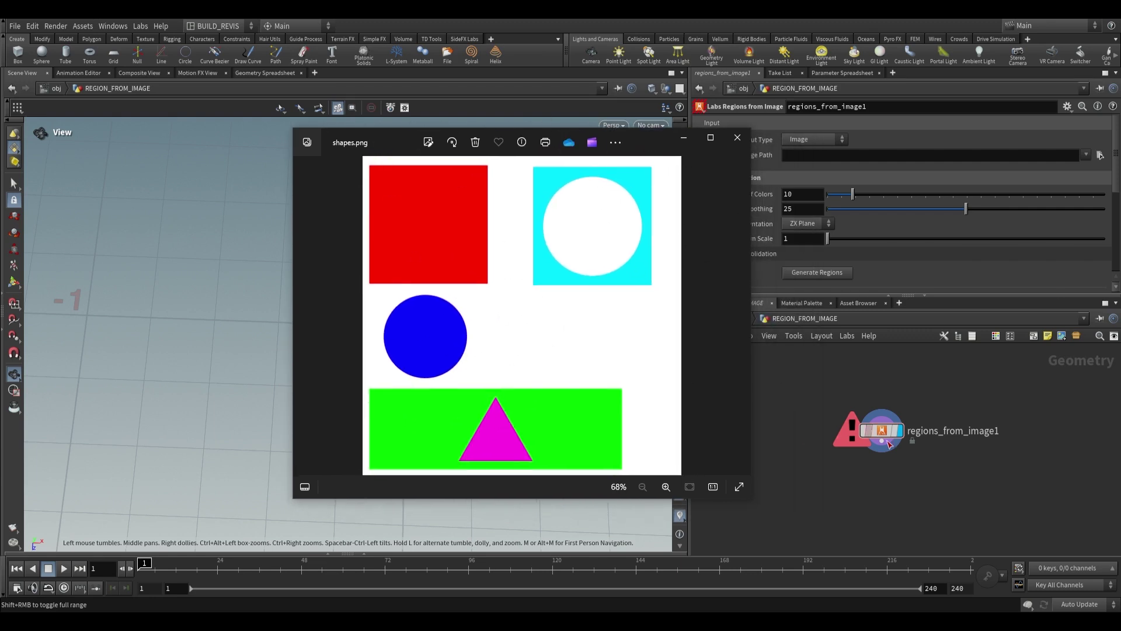
Close Photos and orbit the viewport to inspect the regions extracted from shapes.png
left_click(737, 137)
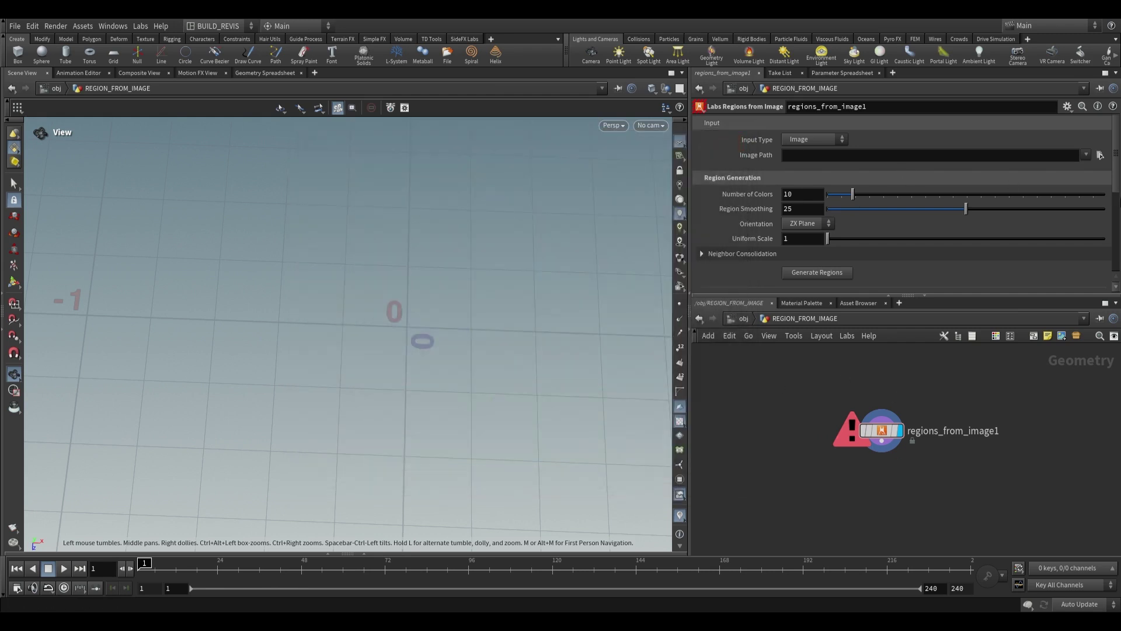
left_click_drag(543, 230, 348, 367)
left_click_drag(382, 205, 416, 374)
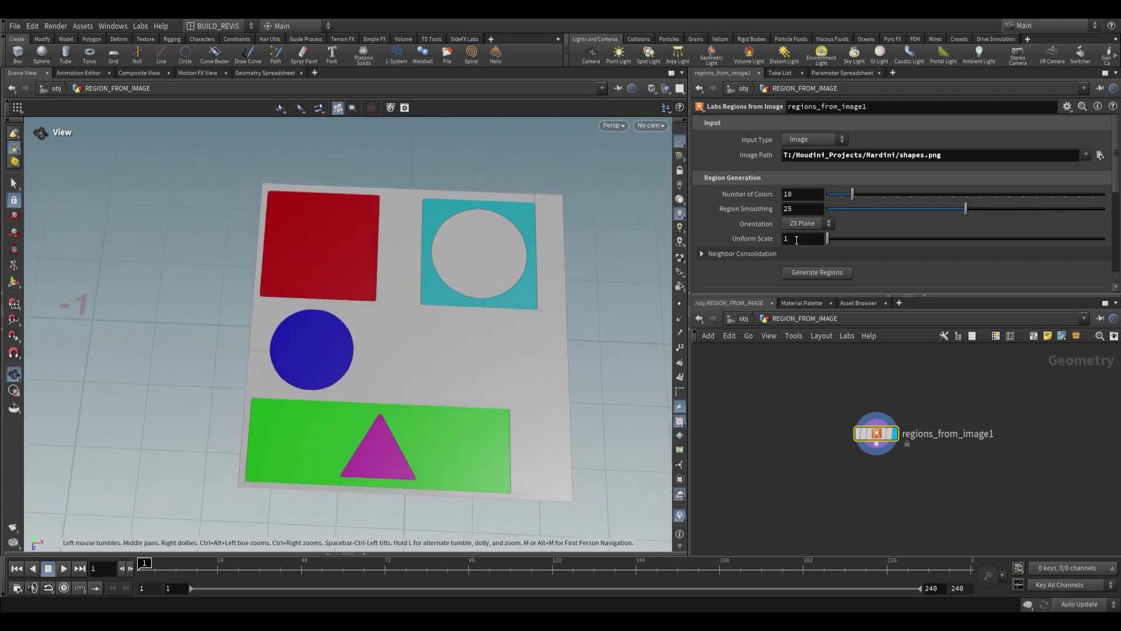
scroll(754, 251, "down", 2)
scroll(770, 242, "down", 5)
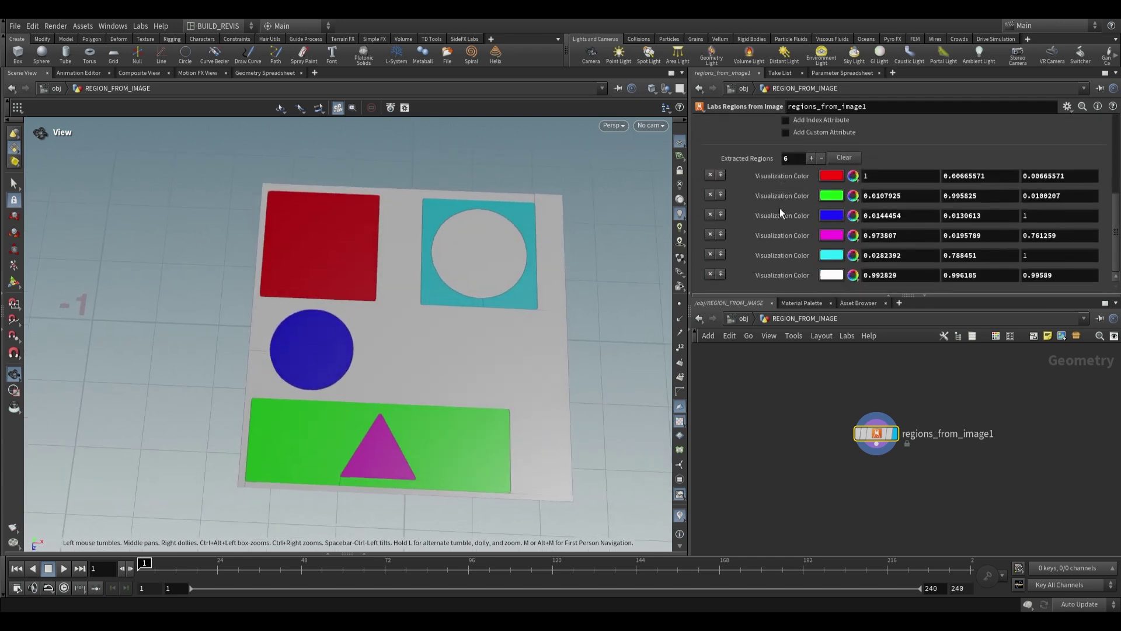
scroll(782, 210, "up", 3)
scroll(770, 192, "down", 3)
left_click_drag(403, 286, 293, 431)
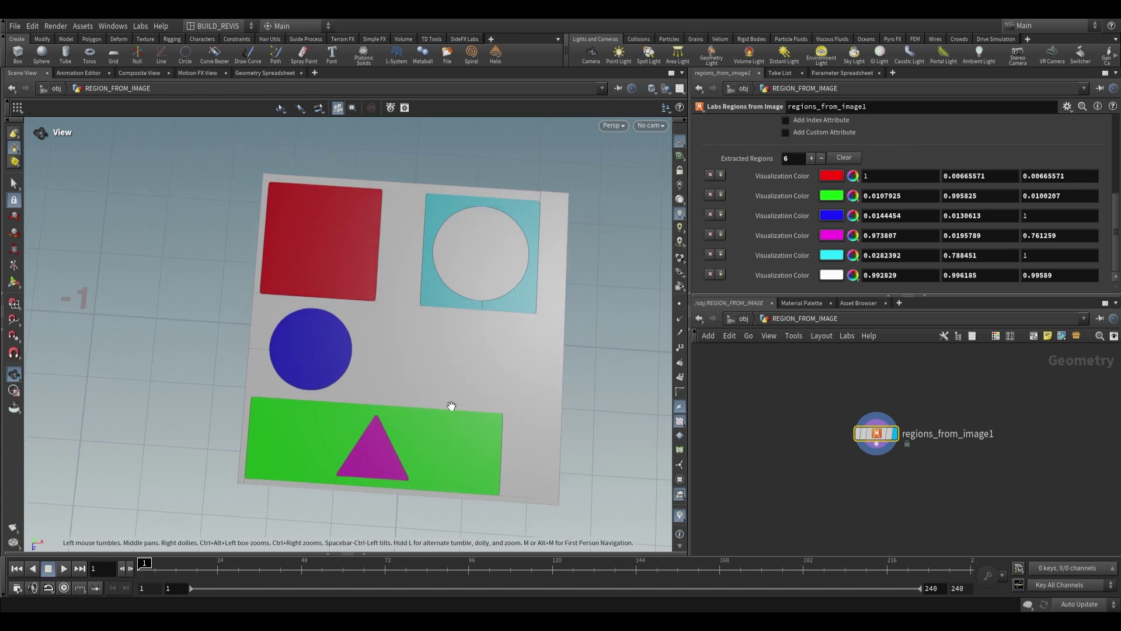
scroll(808, 243, "up", 5)
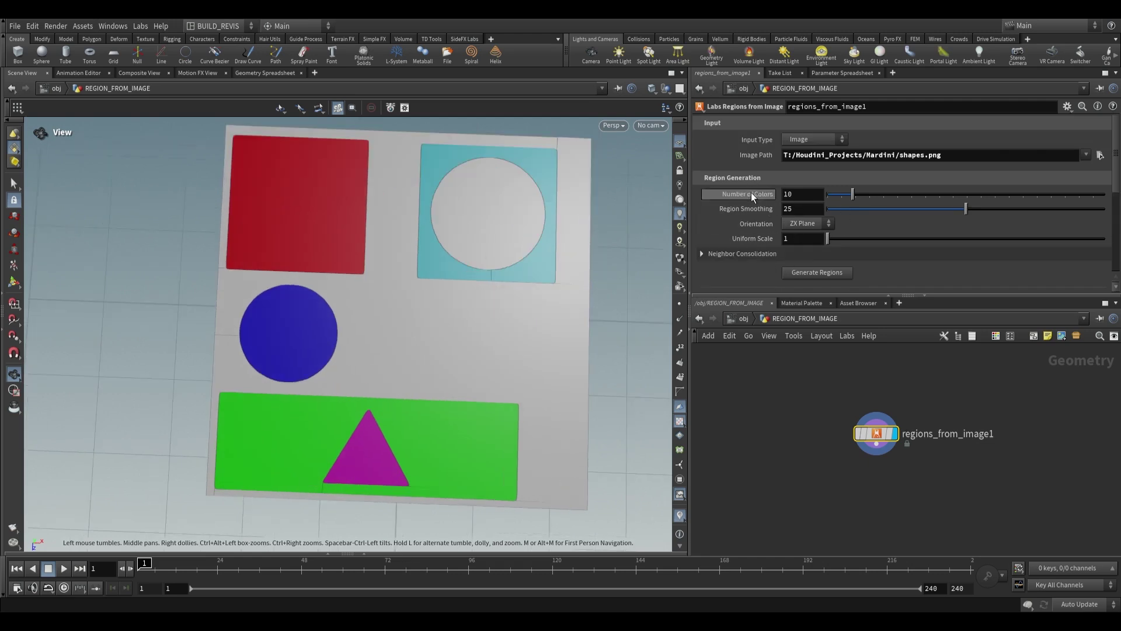
scroll(777, 238, "down", 3)
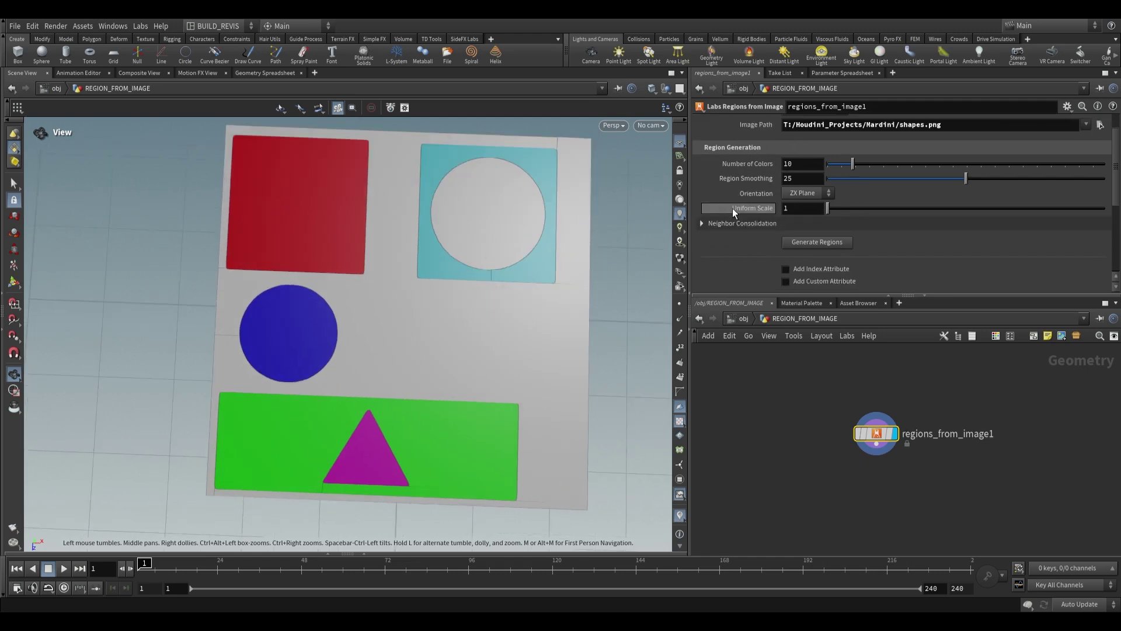
Enable Add Index Attribute under Neighbor Consolidation and check the node's geometry info
left_click(703, 209)
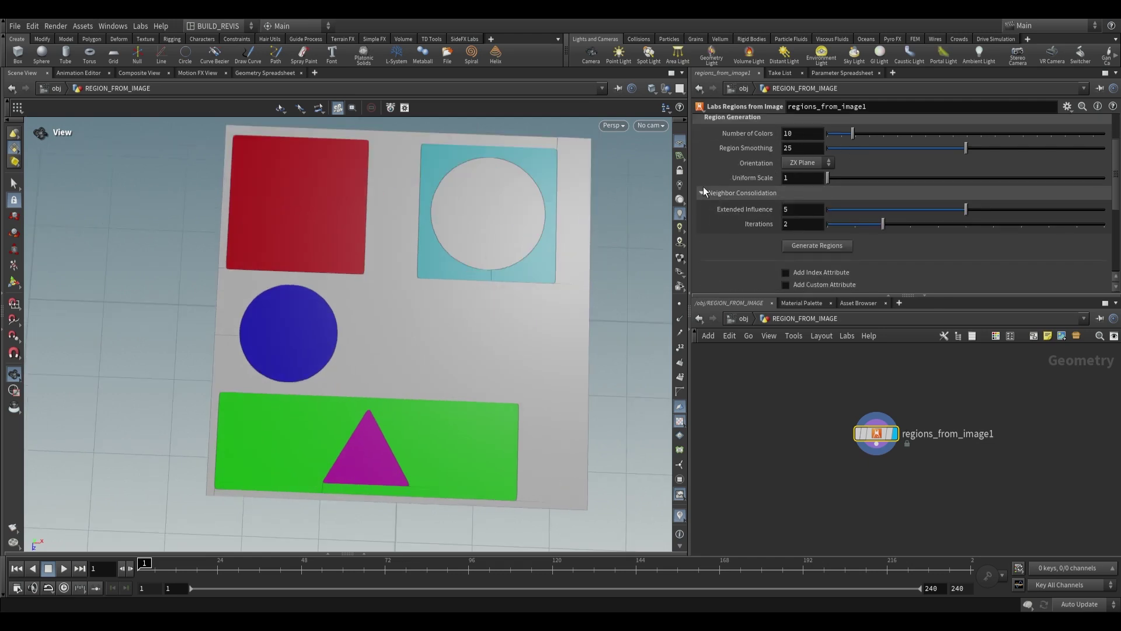
scroll(724, 190, "down", 5)
scroll(788, 221, "up", 2)
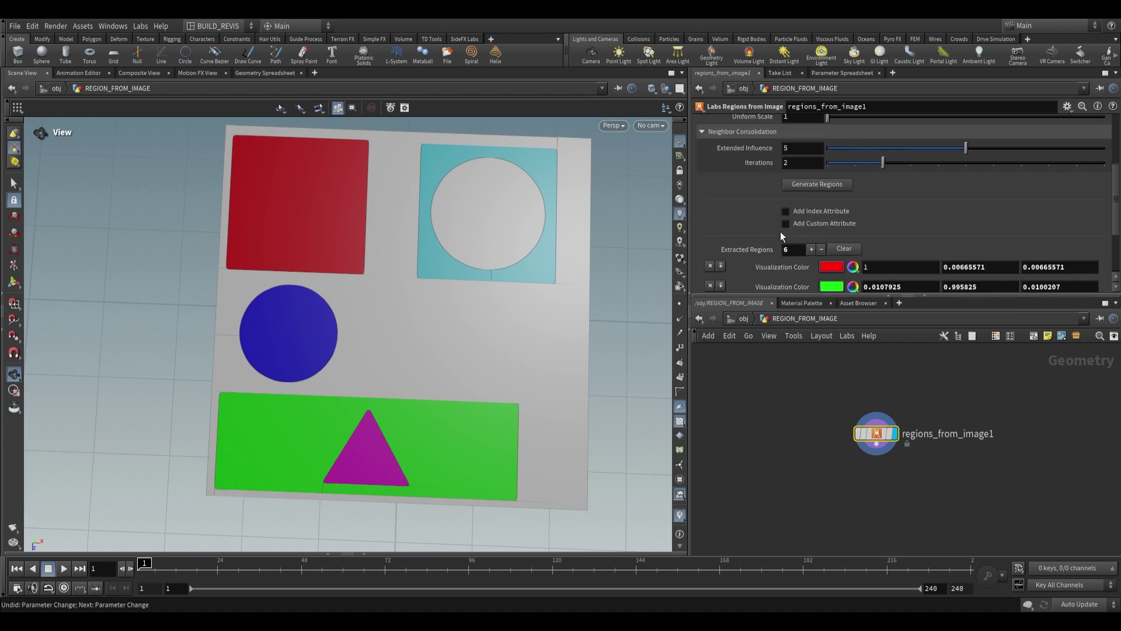
left_click(787, 211)
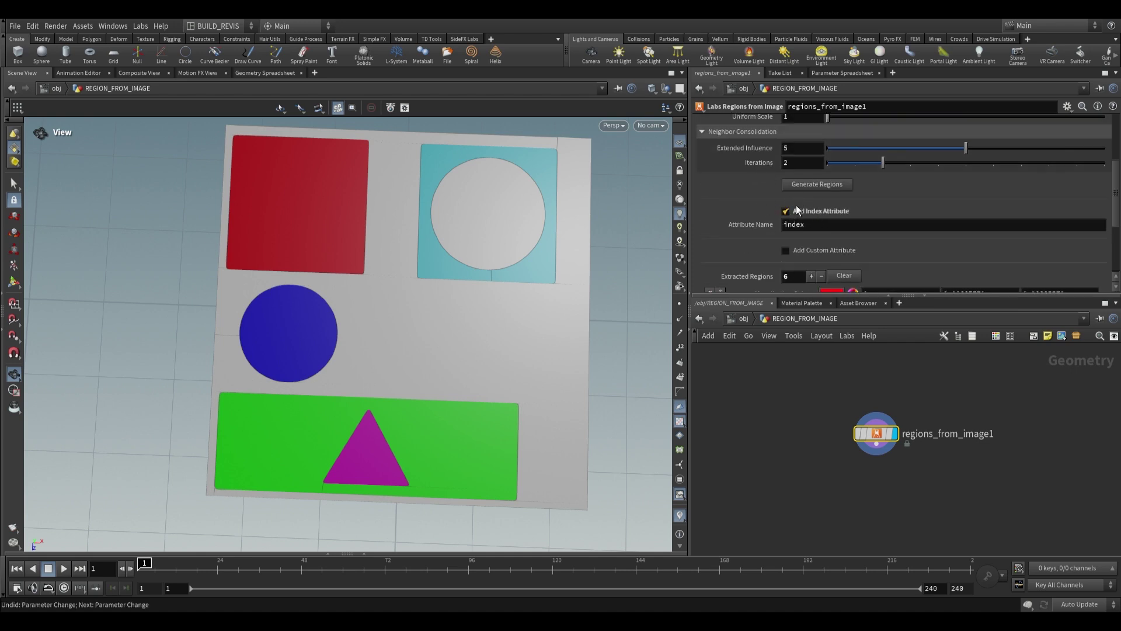
left_click(844, 433)
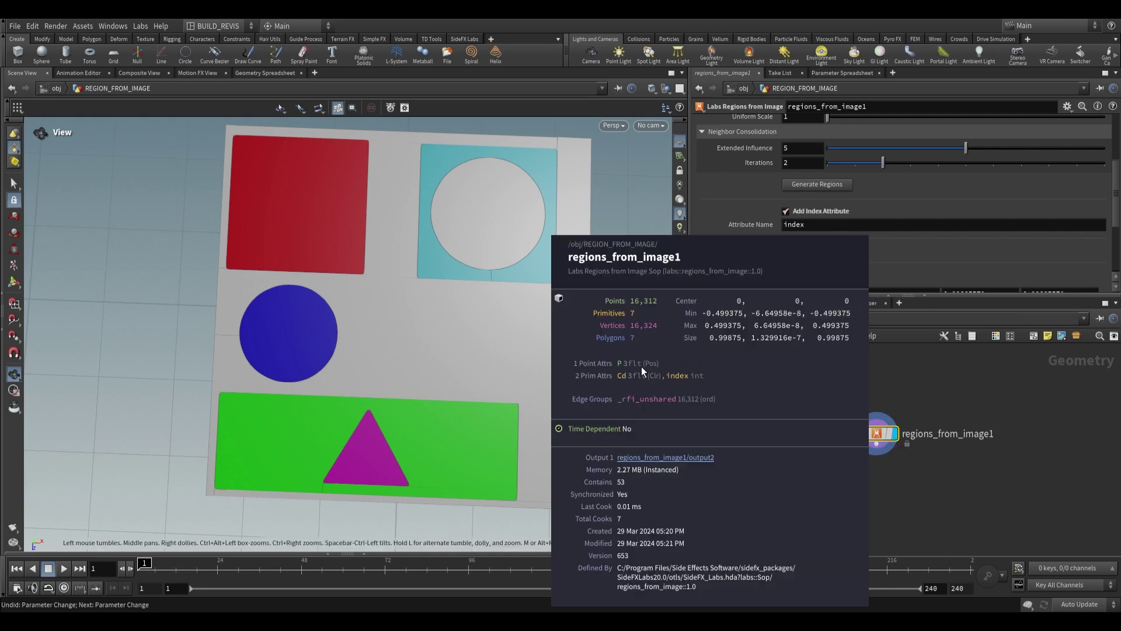
key("Tab")
left_click(868, 482)
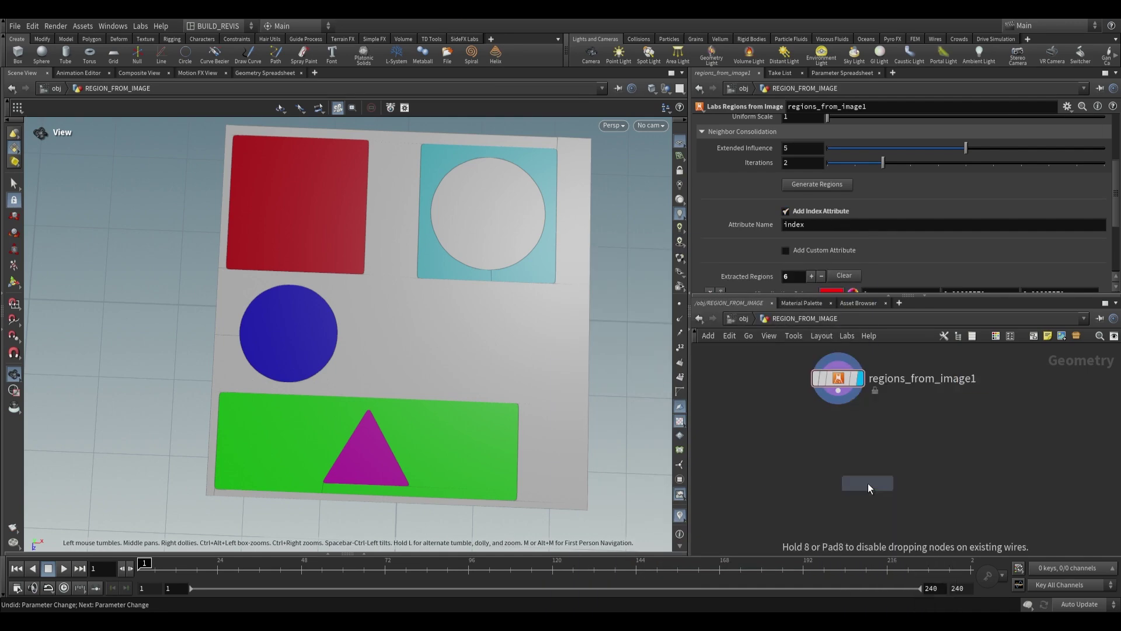
left_click(835, 464)
left_click(832, 124)
type("@")
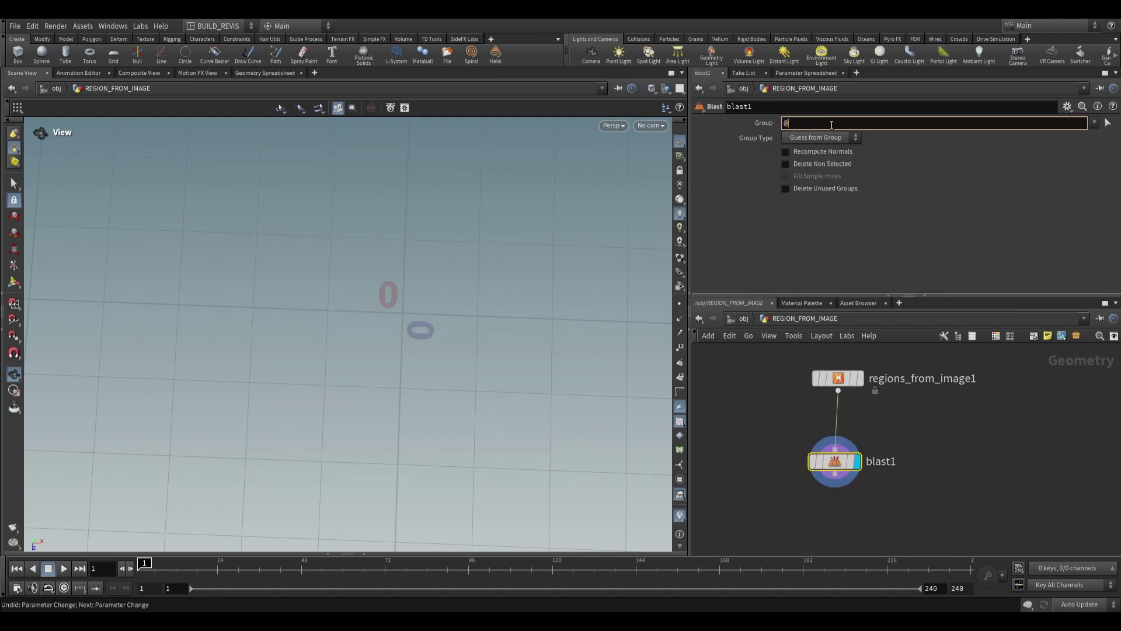
type("inde")
key("Return")
middle_click_drag(856, 375, 840, 419)
left_click_drag(374, 421, 335, 407)
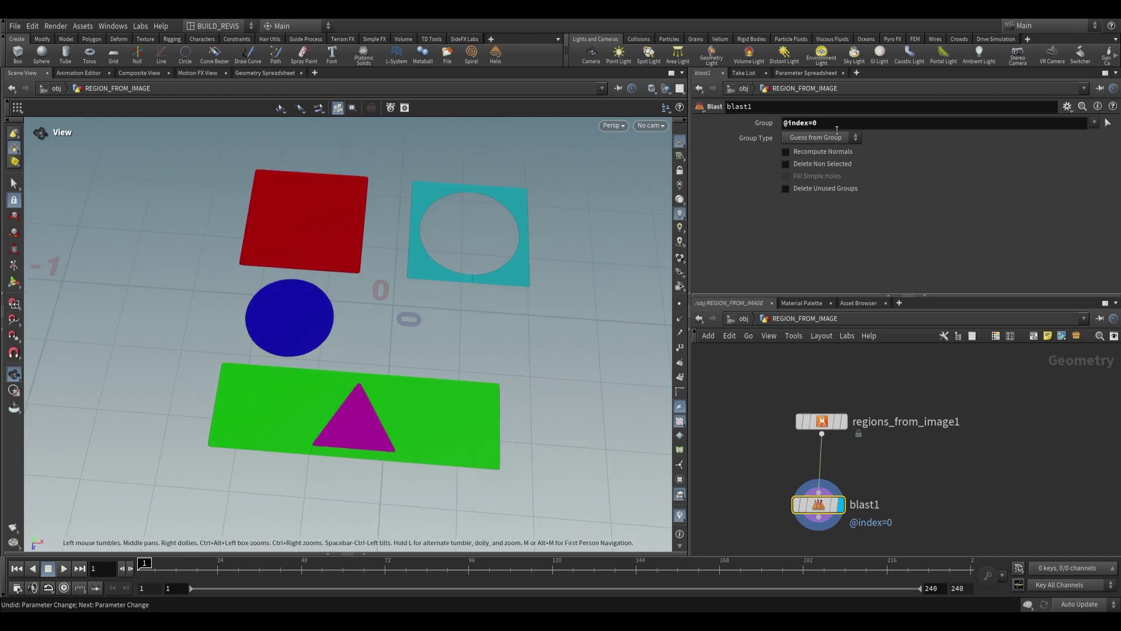
type("1")
key("Return")
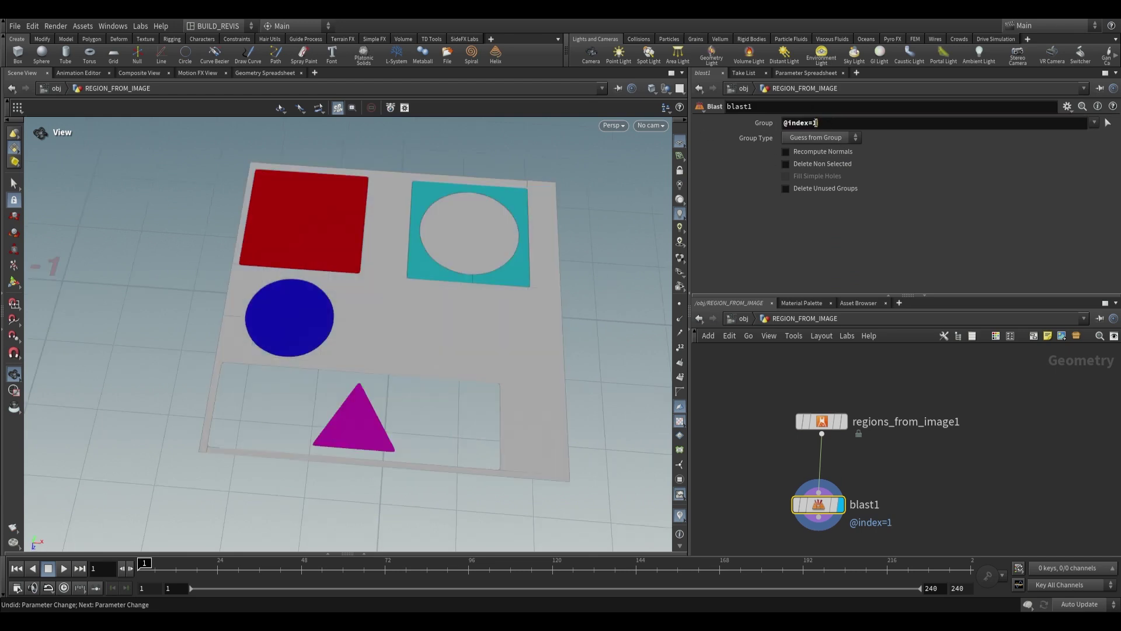
left_click(816, 122)
key("BackSpace")
type("2")
key("Return")
left_click(785, 164)
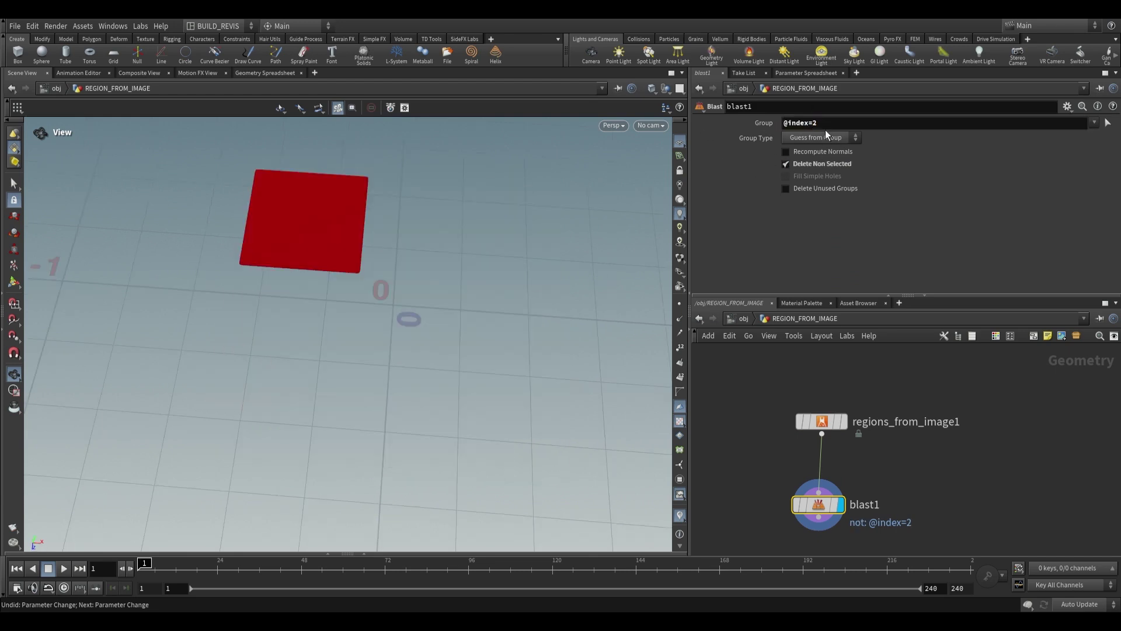
left_click_drag(840, 125, 809, 123)
key("BackSpace")
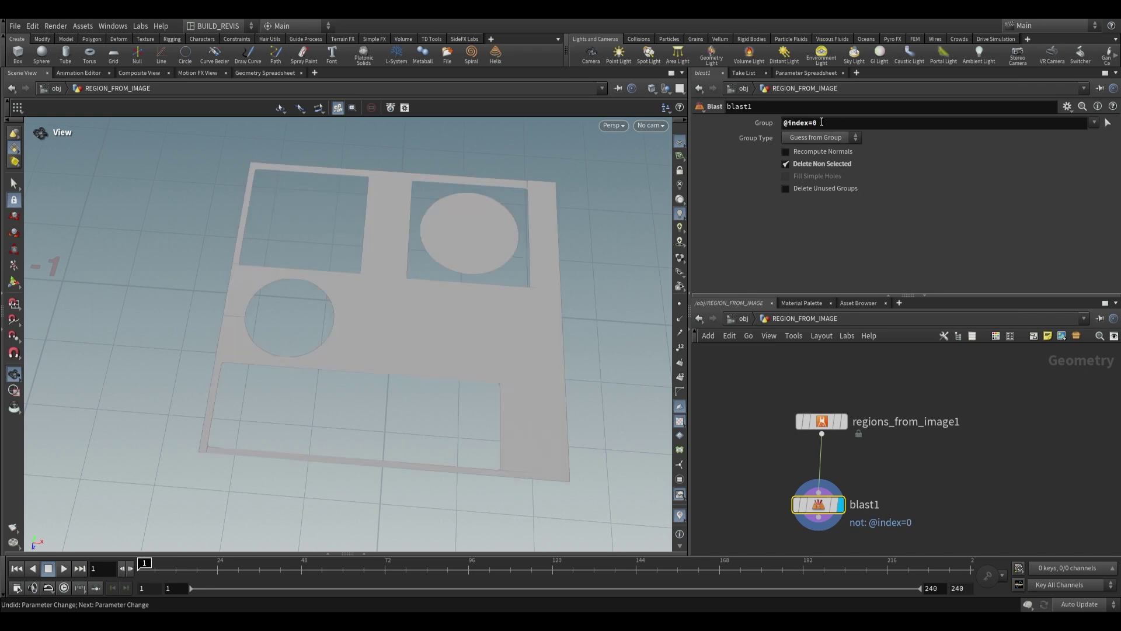
type("1")
key("Return")
type("2")
key("Return")
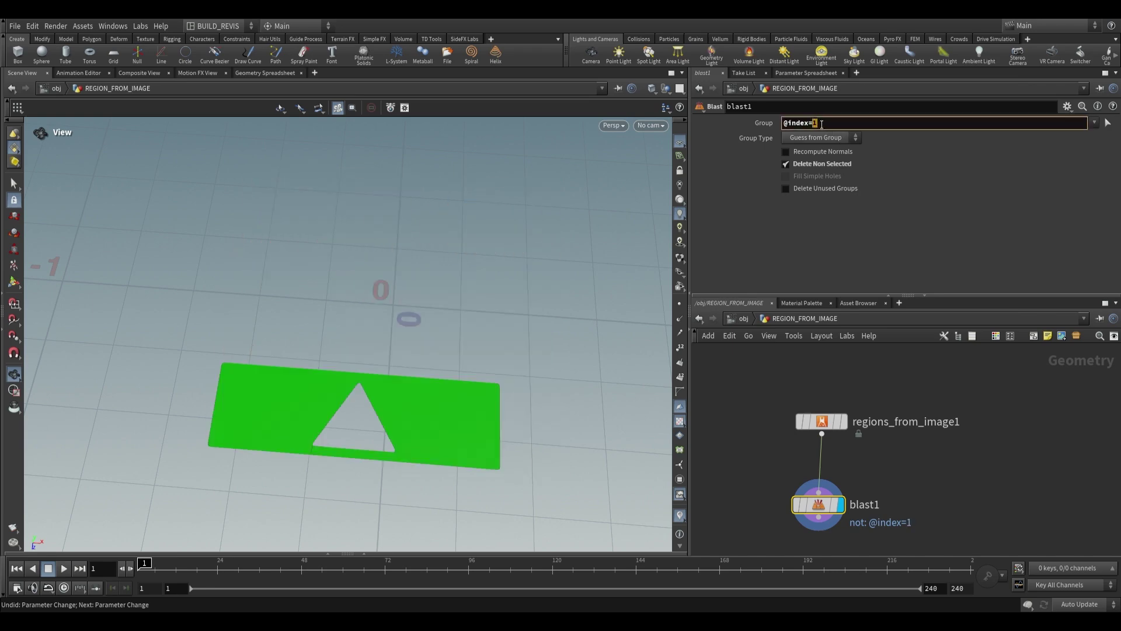
key("BackSpace")
type("5")
key("Return")
key("Tab")
Add a For-Each Named Primitive loop beside blast1 with Piece Attribute set to index
type("foreach")
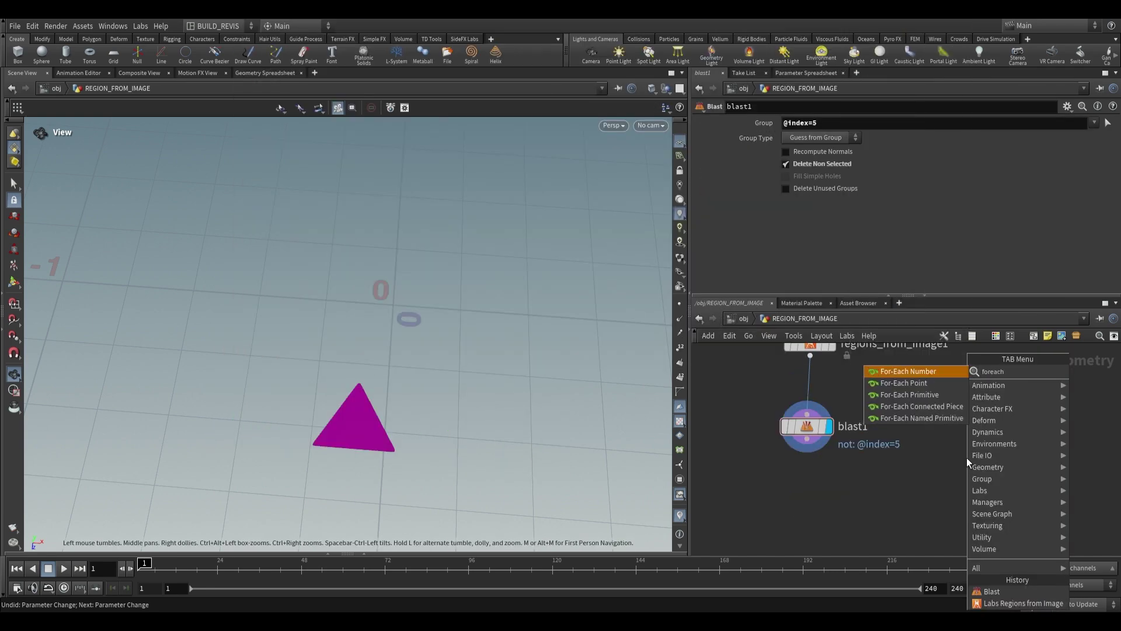
left_click(946, 418)
left_click(937, 441)
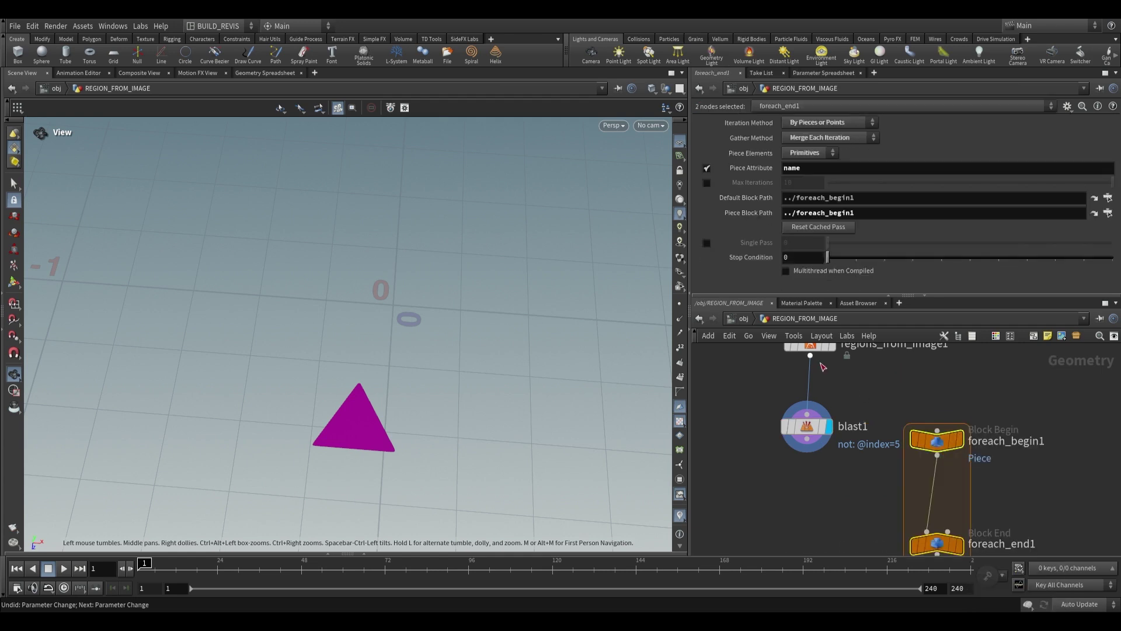
left_click(979, 445)
middle_click_drag(993, 544, 972, 513)
left_click(972, 512)
left_click(806, 172)
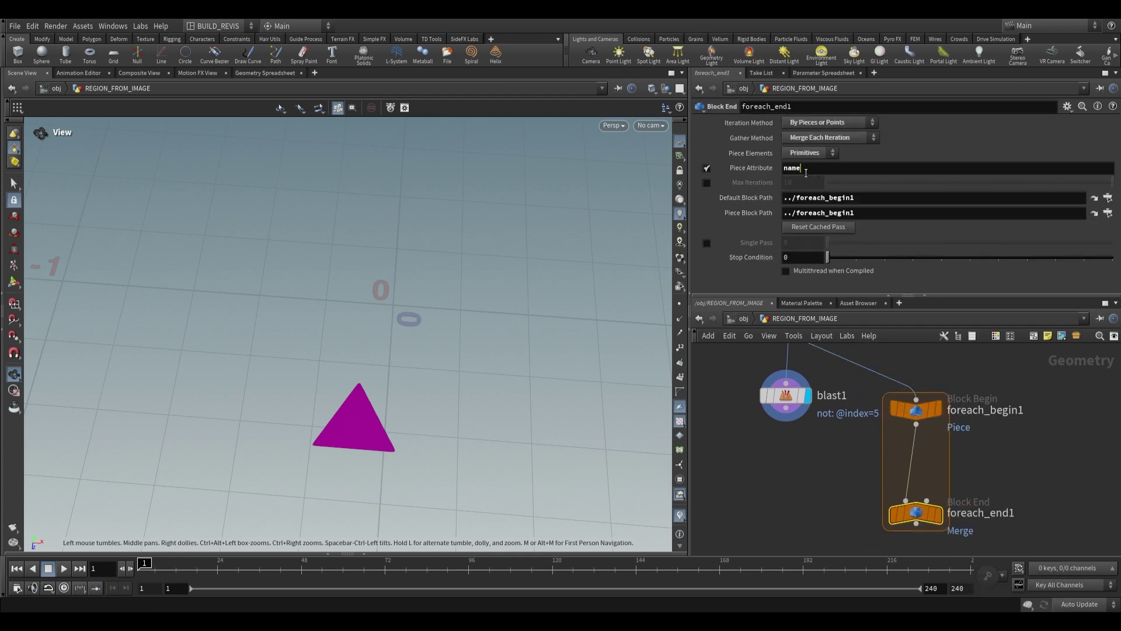
double_click(806, 173)
type("index")
key("Return")
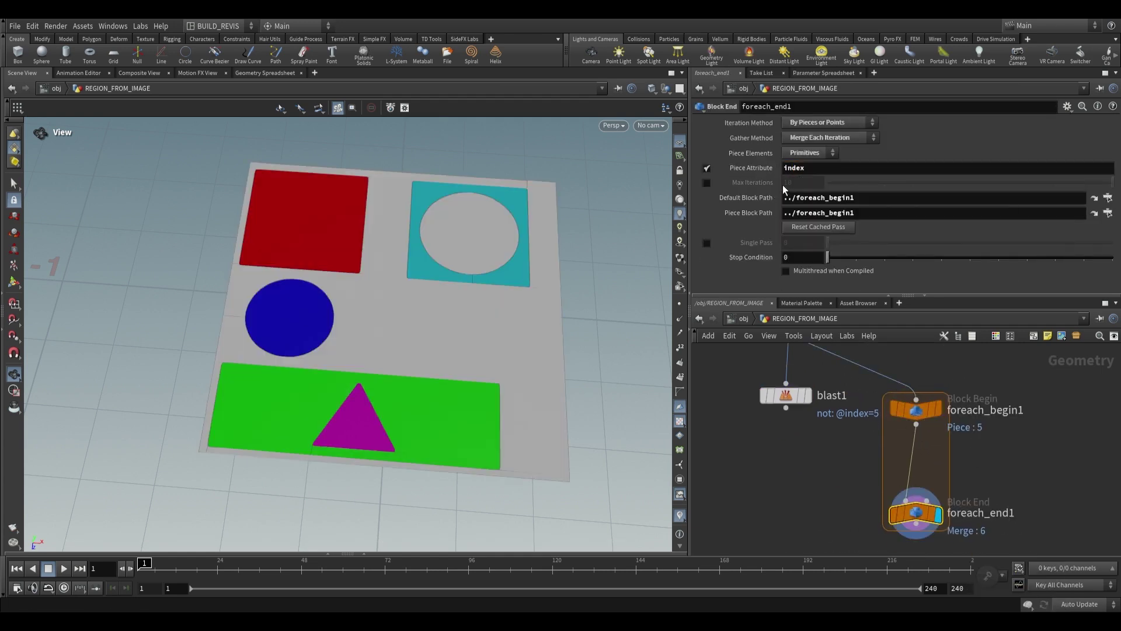
Enable Single Pass, scrub to preview piece 3 (the circle), then select regions_from_image1
left_click(707, 243)
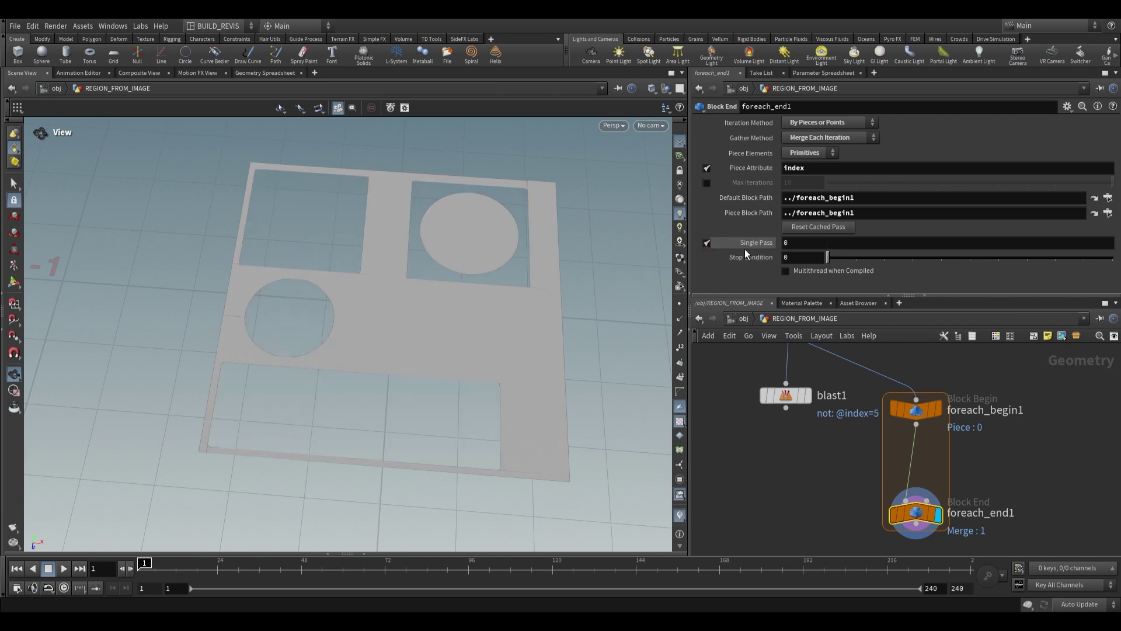
mouse_move(828, 242)
left_mouse_down()
mouse_move(1017, 245)
mouse_move(829, 255)
left_mouse_up()
left_click(806, 395)
middle_click_drag(853, 375, 823, 393)
left_click(821, 374)
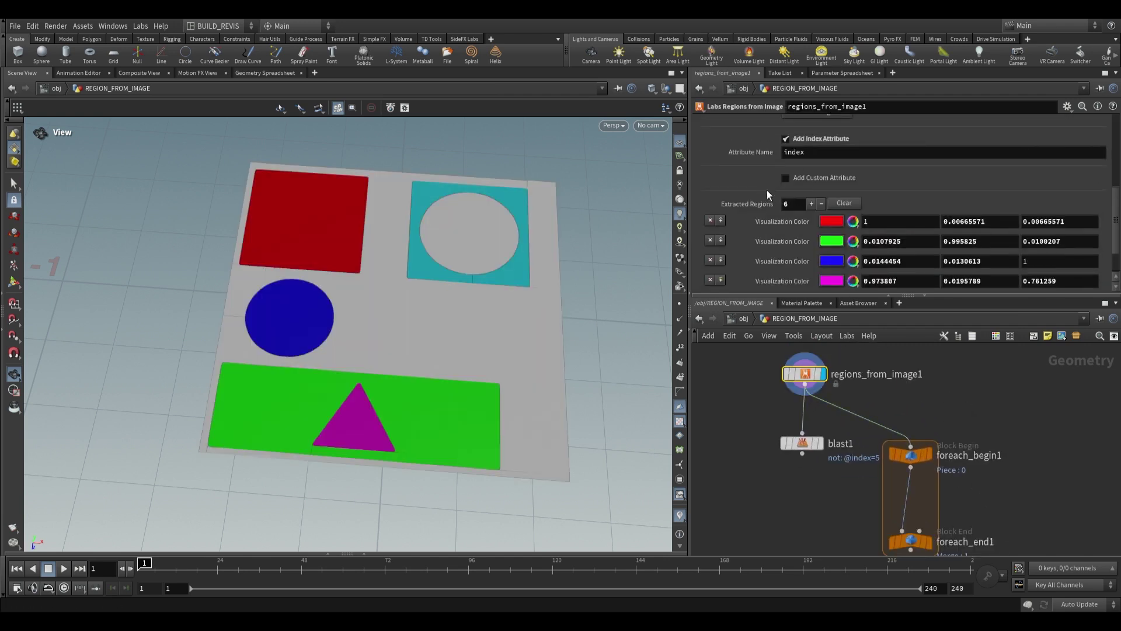
Enable Add Custom Attribute on regions_from_image1 and name it shape
left_click(794, 178)
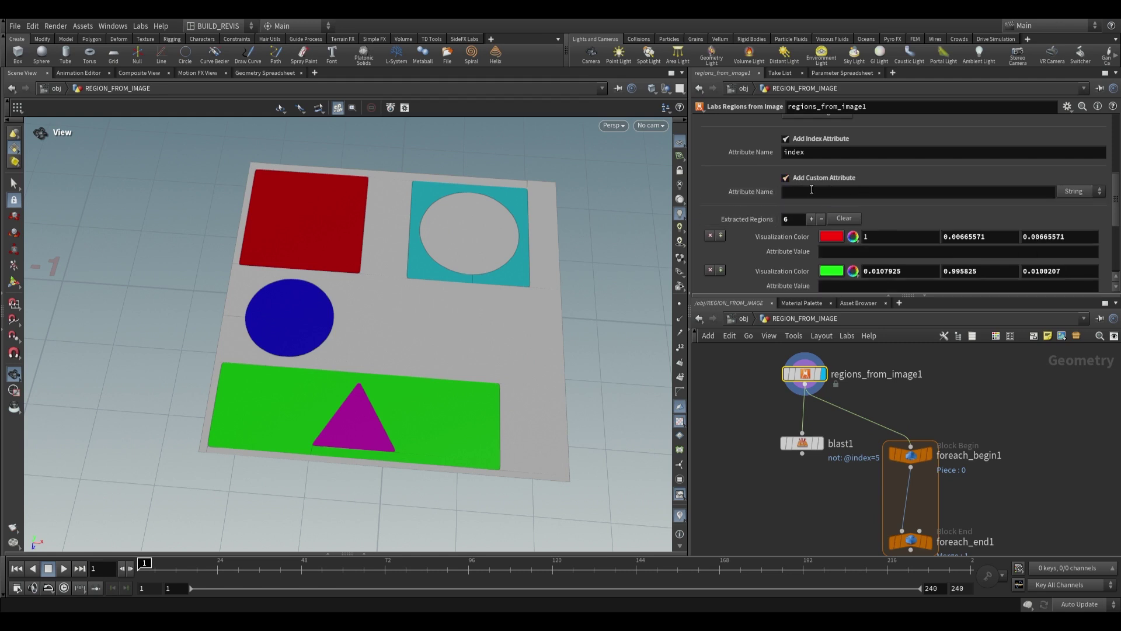
scroll(844, 195, "down", 1)
left_click(835, 181)
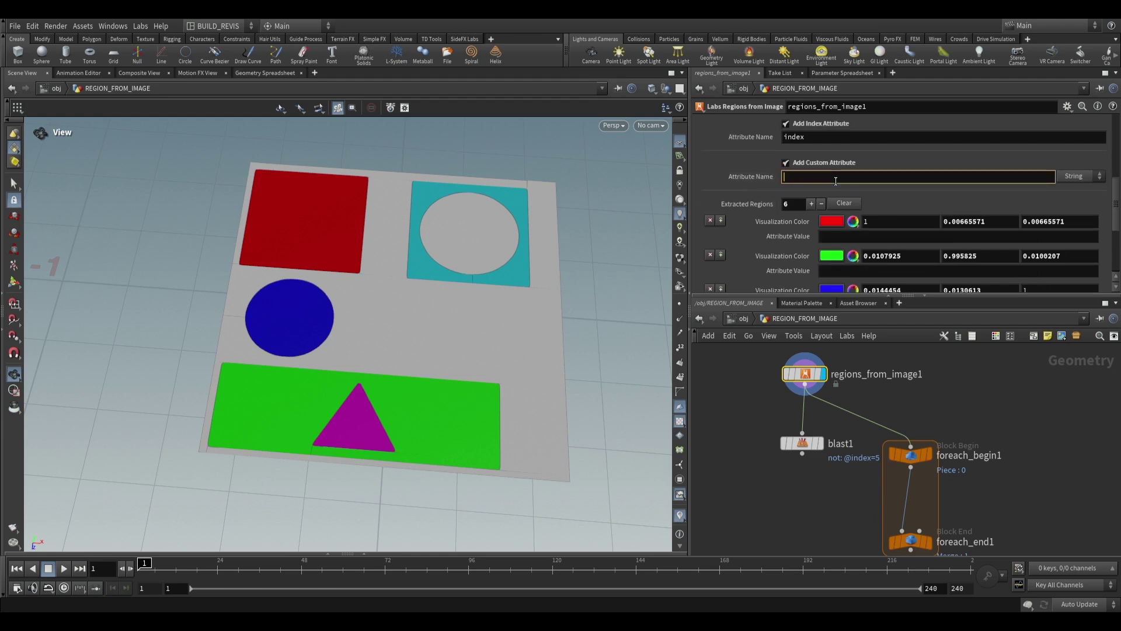
type("shape")
scroll(837, 181, "down", 3)
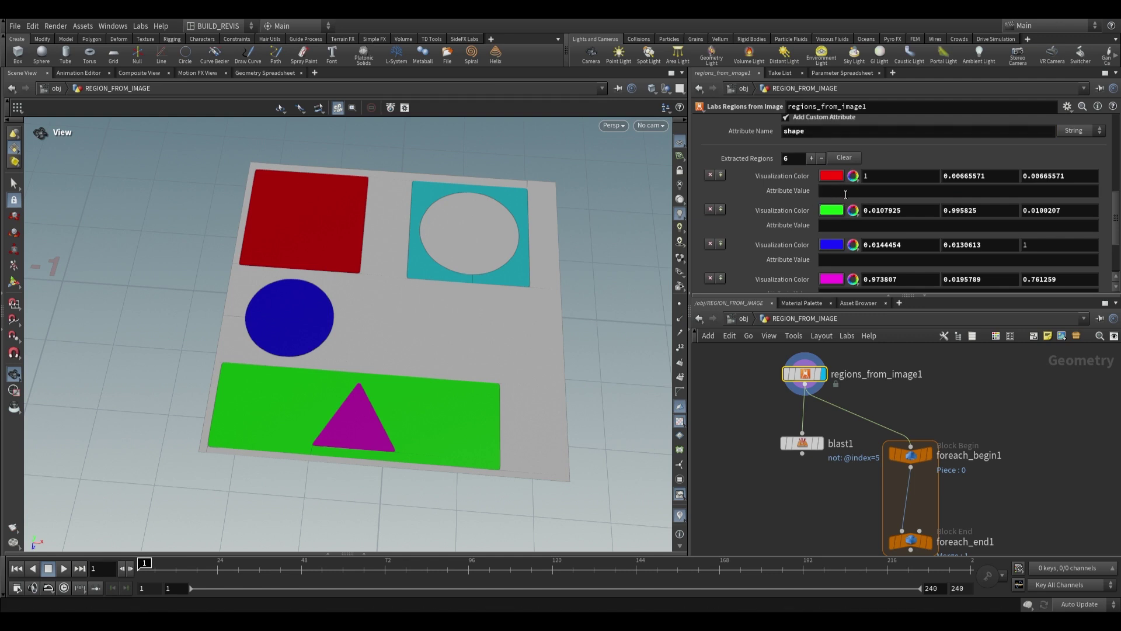
scroll(780, 240, "down", 4)
scroll(782, 222, "up", 2)
Fill the region values: square, rectangle, circle, triangle and circle_cutout
left_click(820, 164)
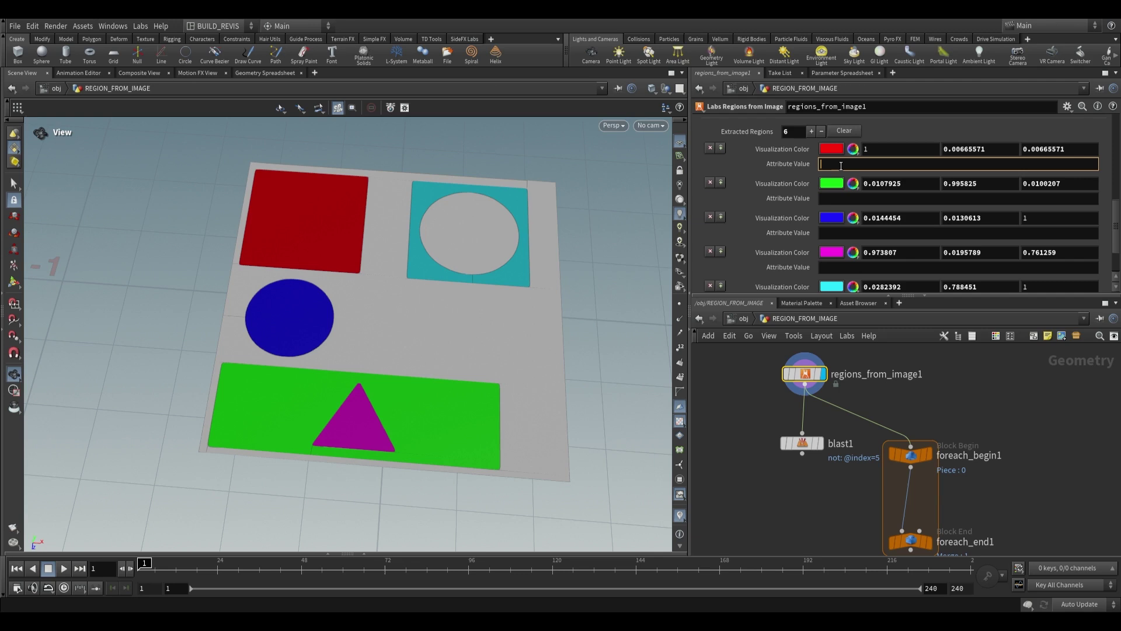
left_click(837, 196)
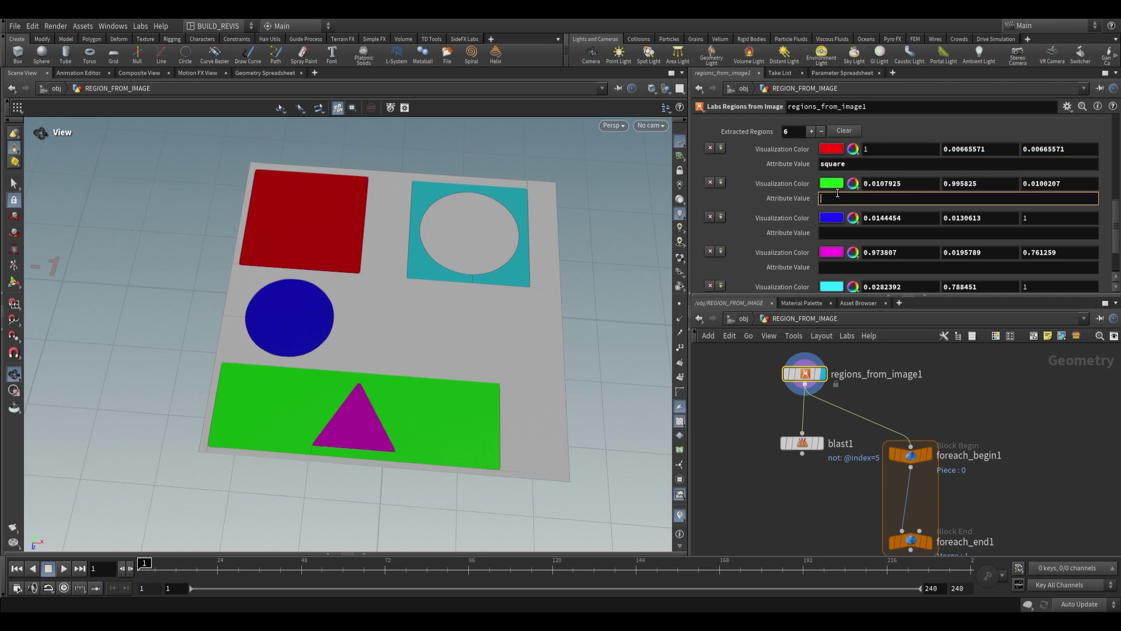
type("rectangle")
left_click(838, 234)
type("circle")
left_click(823, 267)
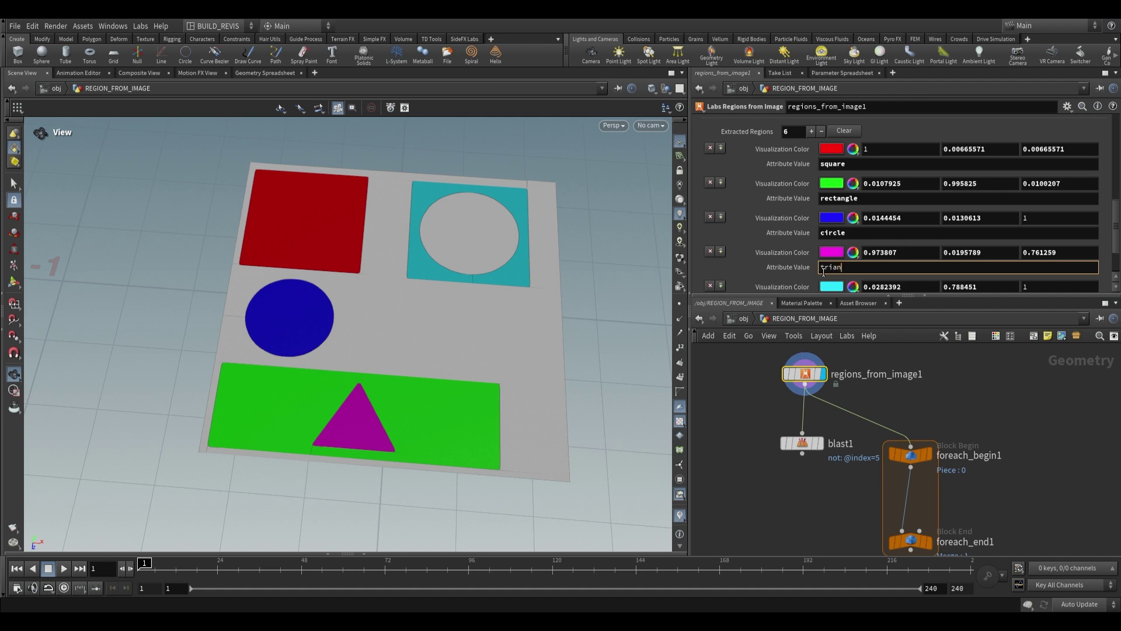
type("triangle")
scroll(847, 260, "down", 2)
left_click(873, 244)
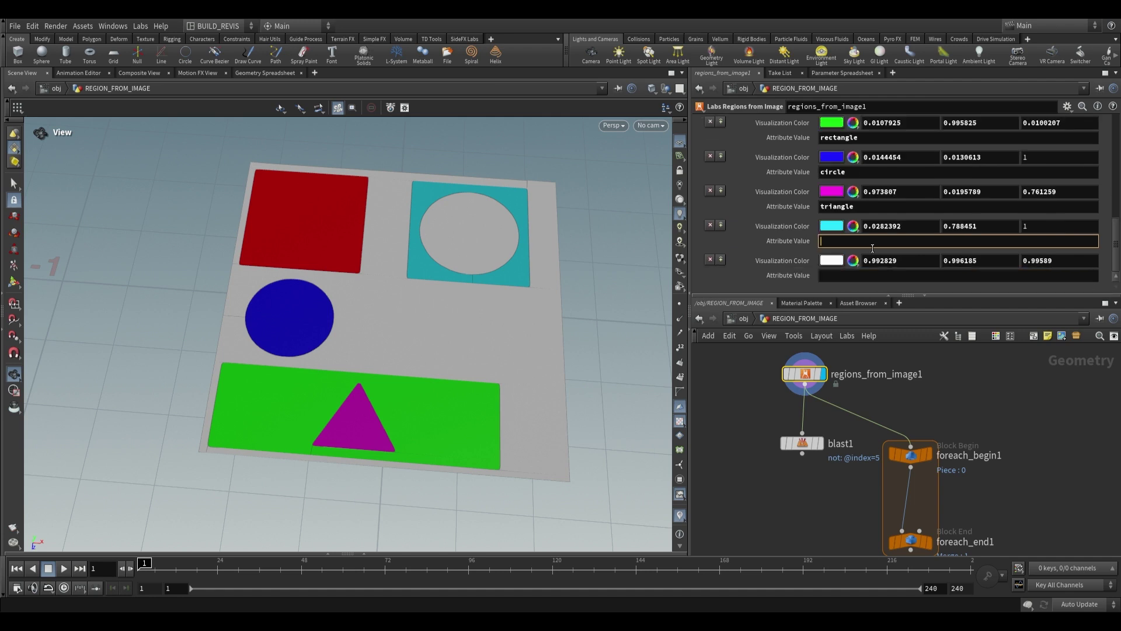
type("circle_cutout")
key("Return")
scroll(873, 248, "up", 1)
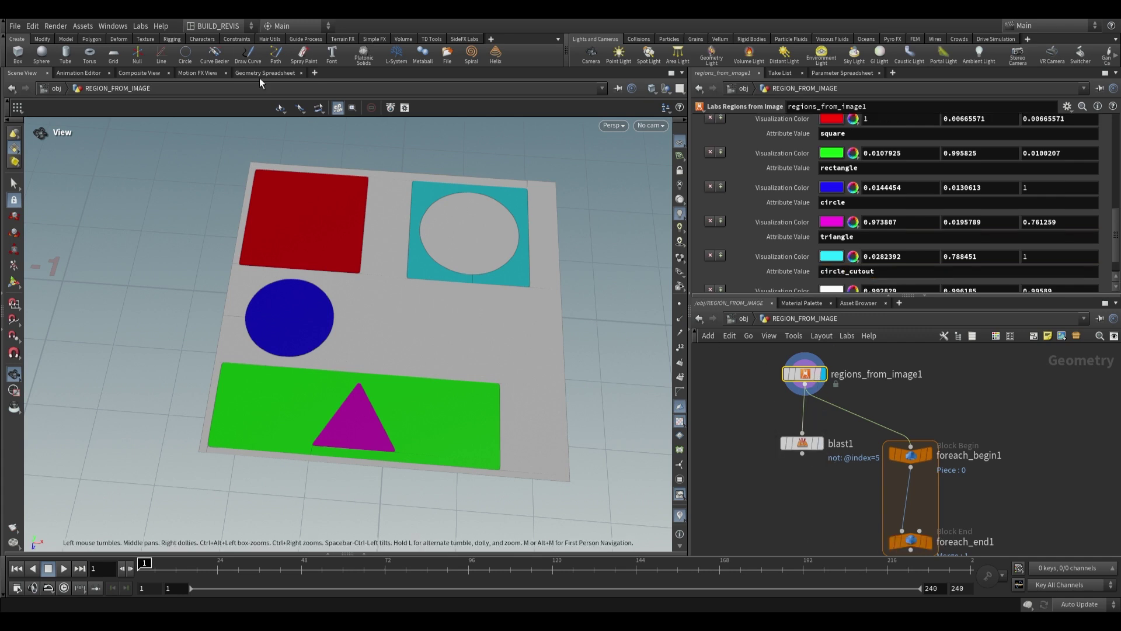
left_click(252, 73)
left_click(166, 107)
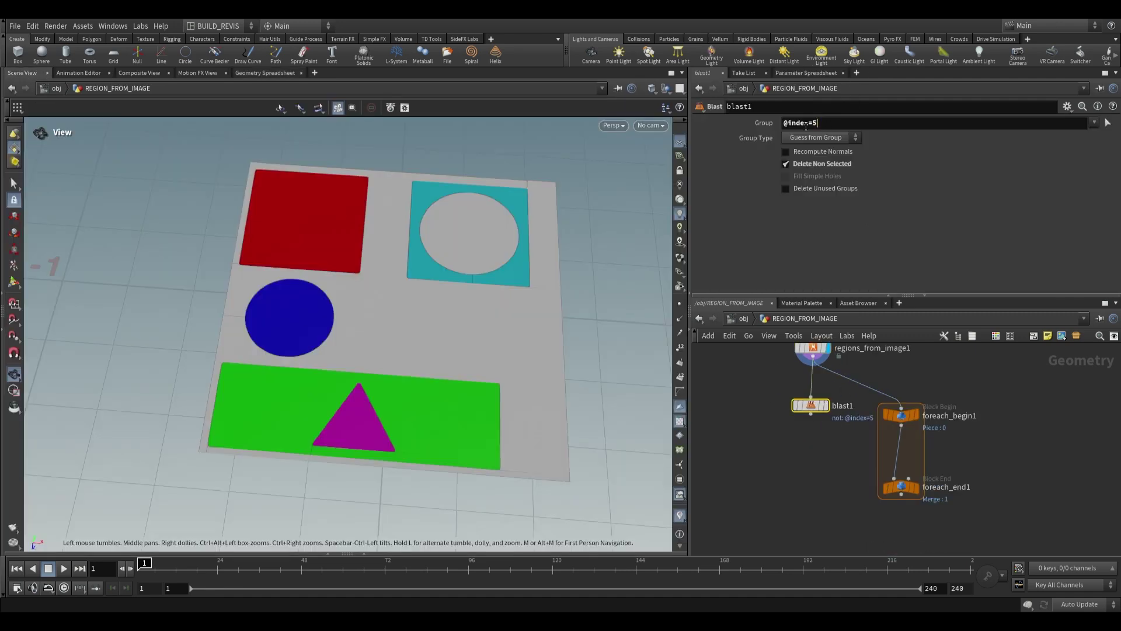
key("ctrl+a")
key("BackSpace")
type("@shape")
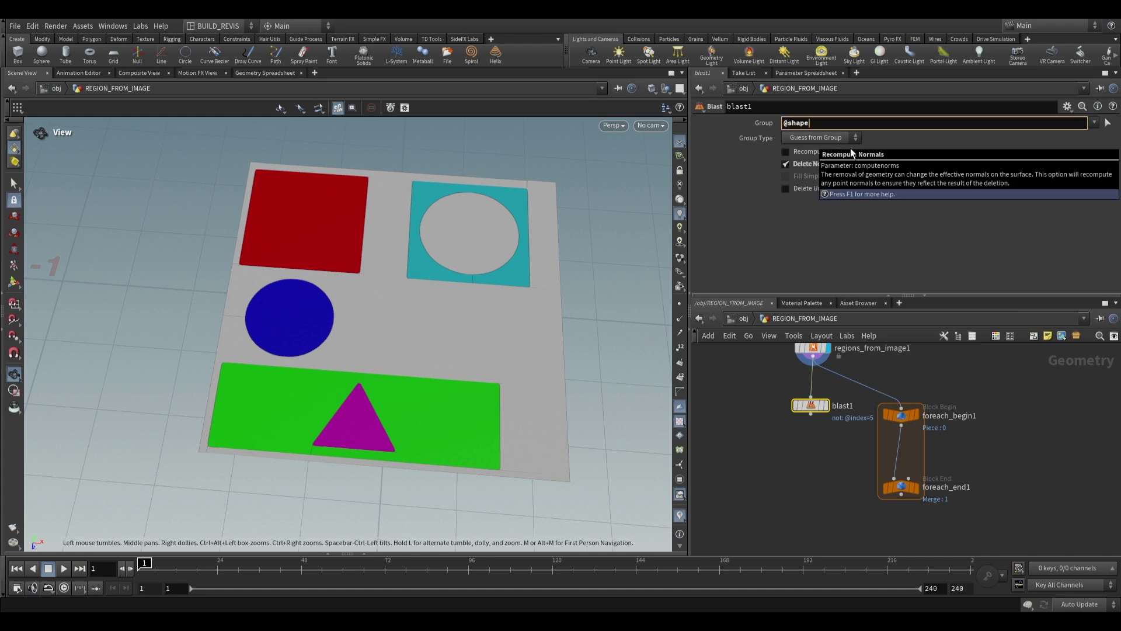
type("=square")
key("Return")
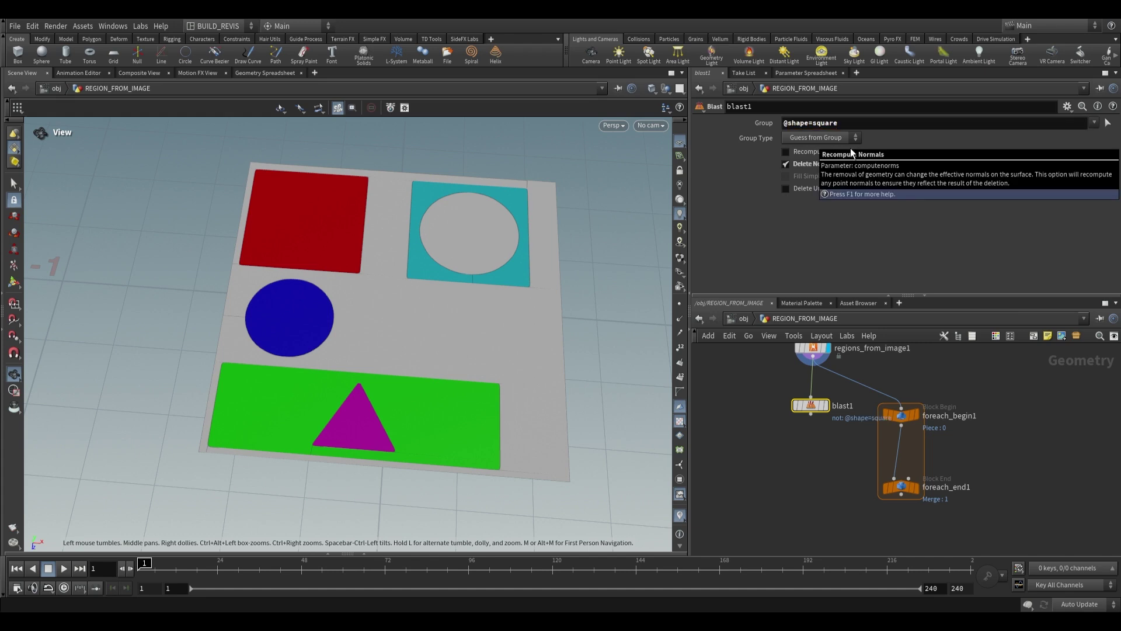
key("BackSpace")
key("BackSpace")
key("BackSpace")
key("BackSpace")
key("BackSpace")
key("BackSpace")
type("circle")
key("Return")
key("BackSpace")
key("BackSpace")
key("BackSpace")
key("BackSpace")
key("BackSpace")
key("BackSpace")
type("trian")
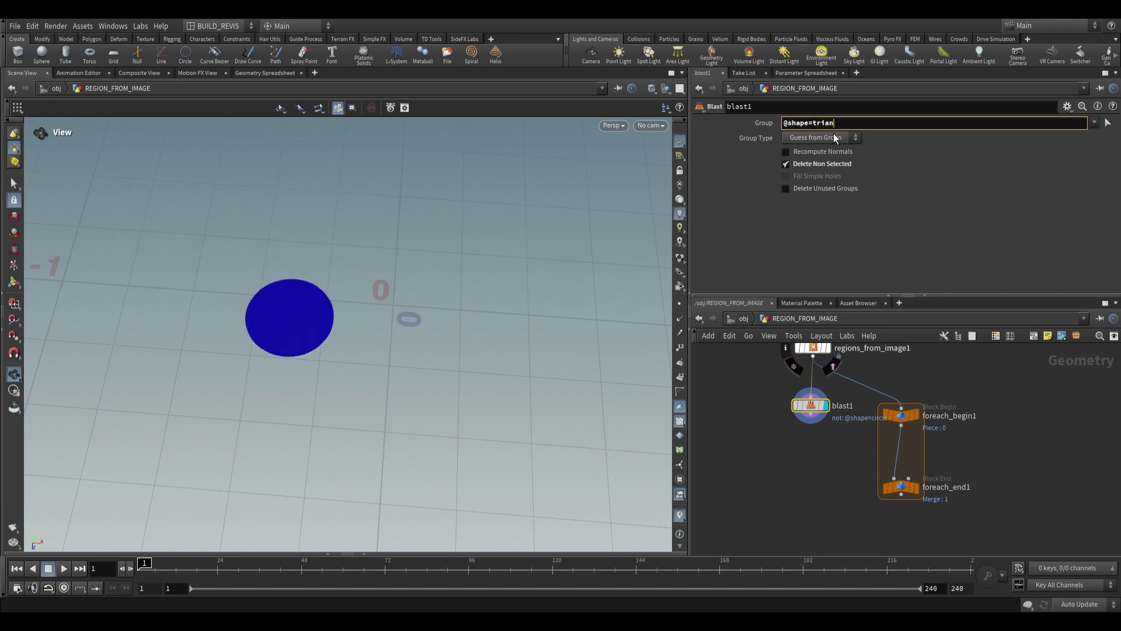
type("gle")
key("Return")
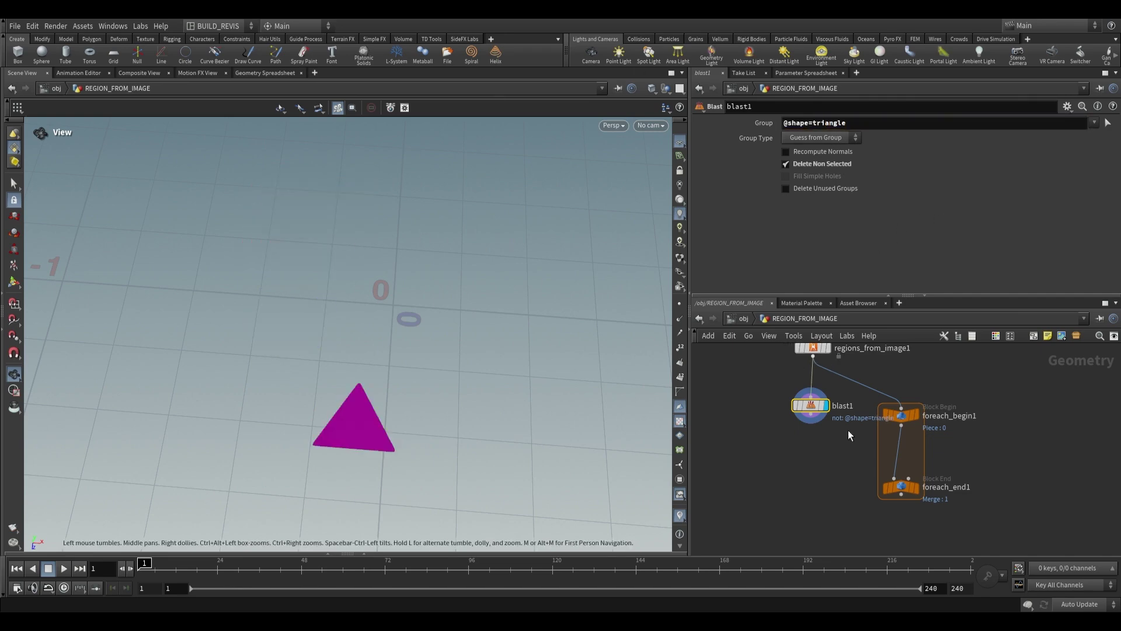
key("Delete")
key("Tab")
key("Return")
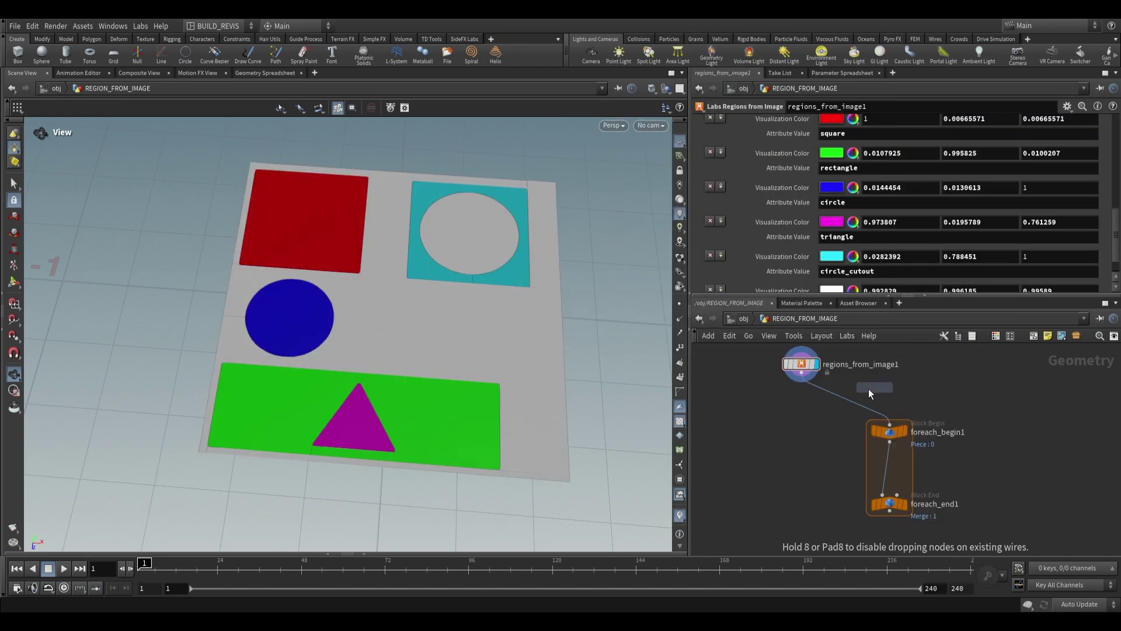
left_click(859, 403)
left_click(882, 395)
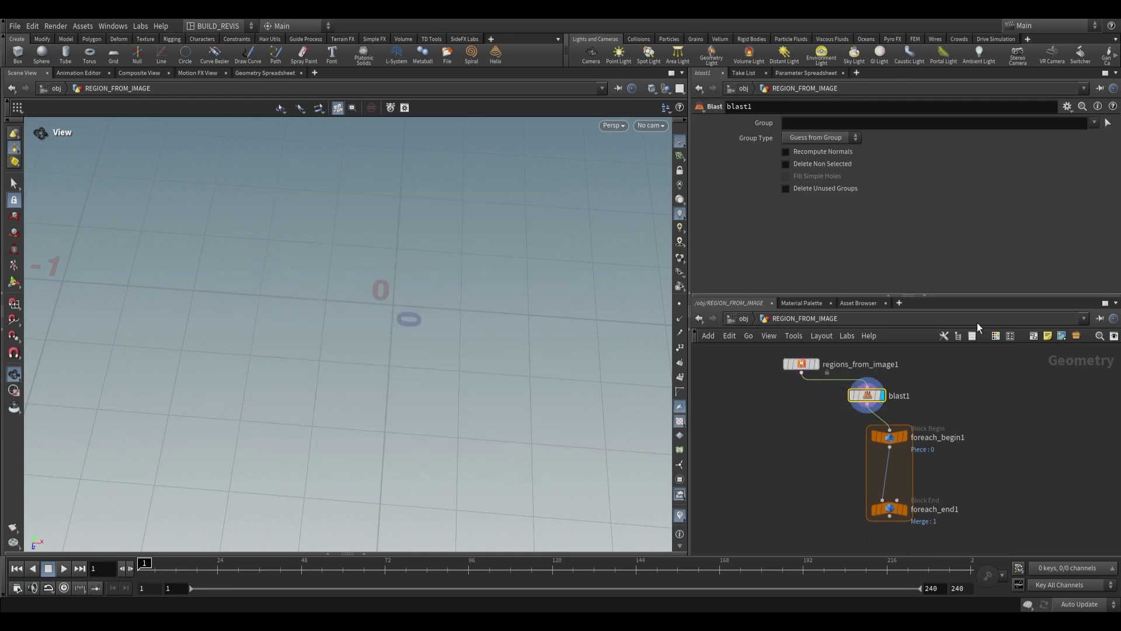
type("@shape=\"\"")
key("Return")
left_click_drag(456, 217, 435, 231)
middle_click_drag(957, 438, 934, 395)
left_click(882, 468)
key("Tab")
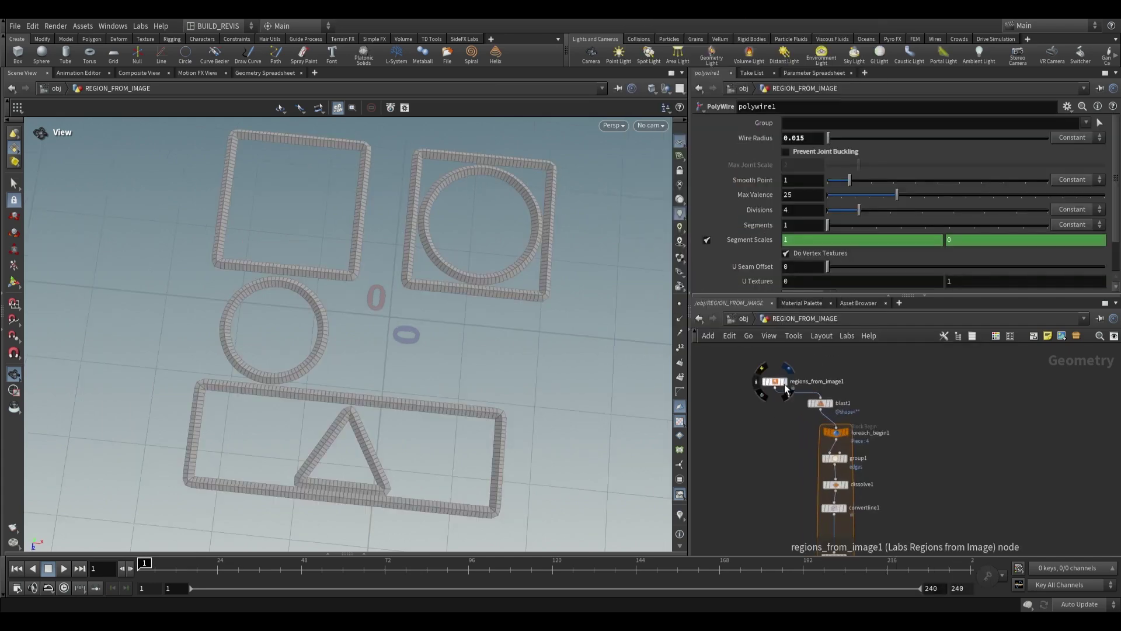
scroll(780, 382, "up", 2)
left_click(779, 382)
scroll(740, 235, "up", 3)
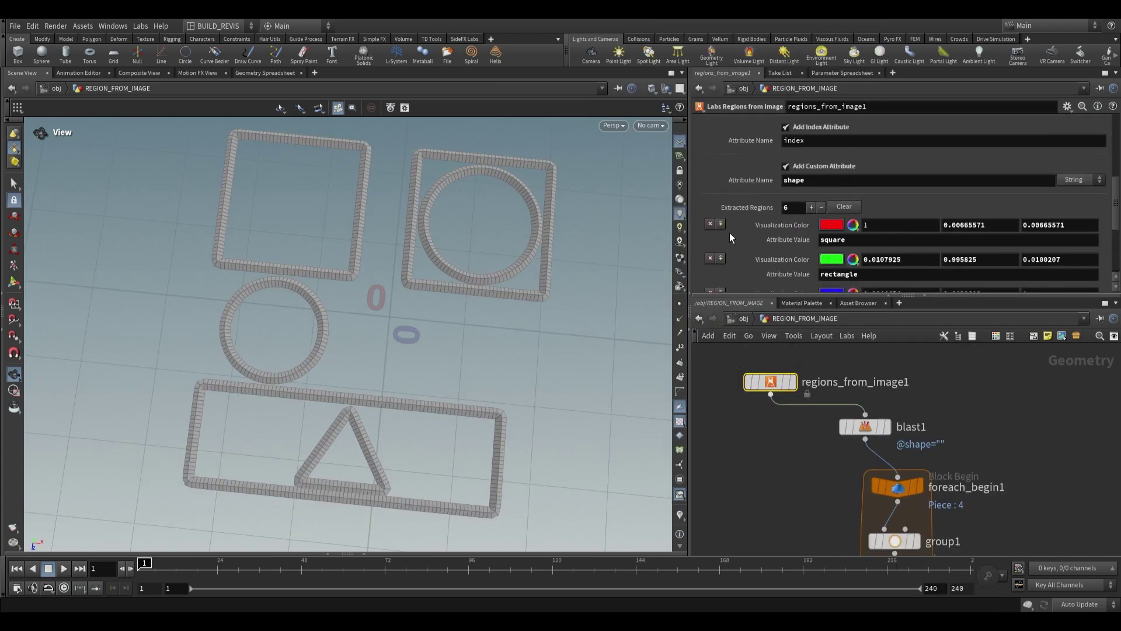
scroll(730, 236, "down", 1)
scroll(730, 236, "down", 2)
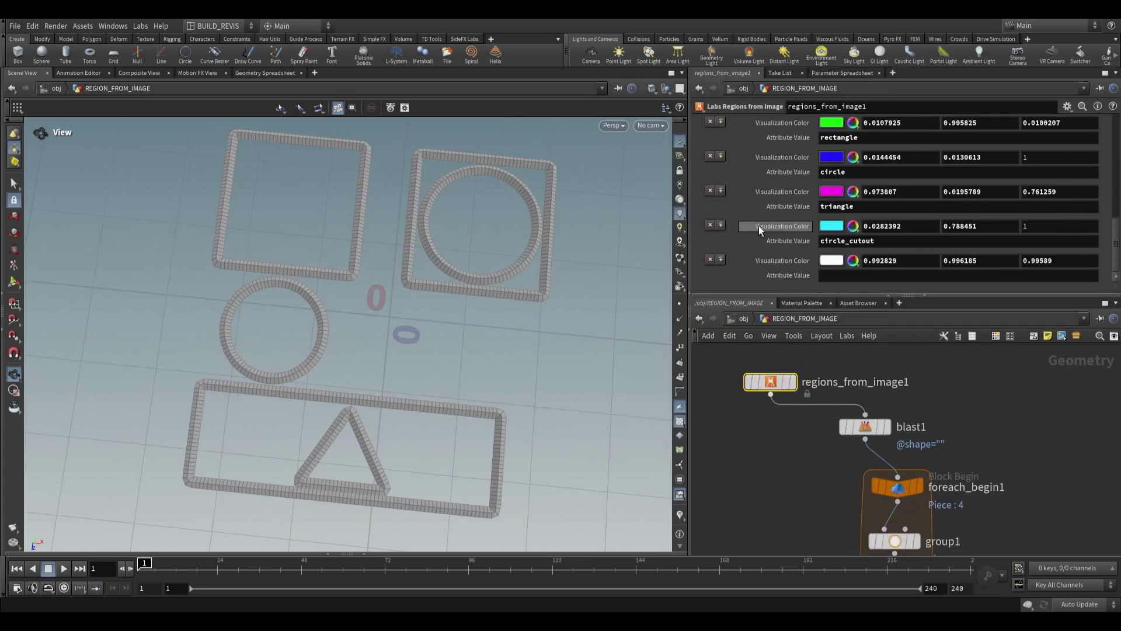
scroll(745, 267, "up", 4)
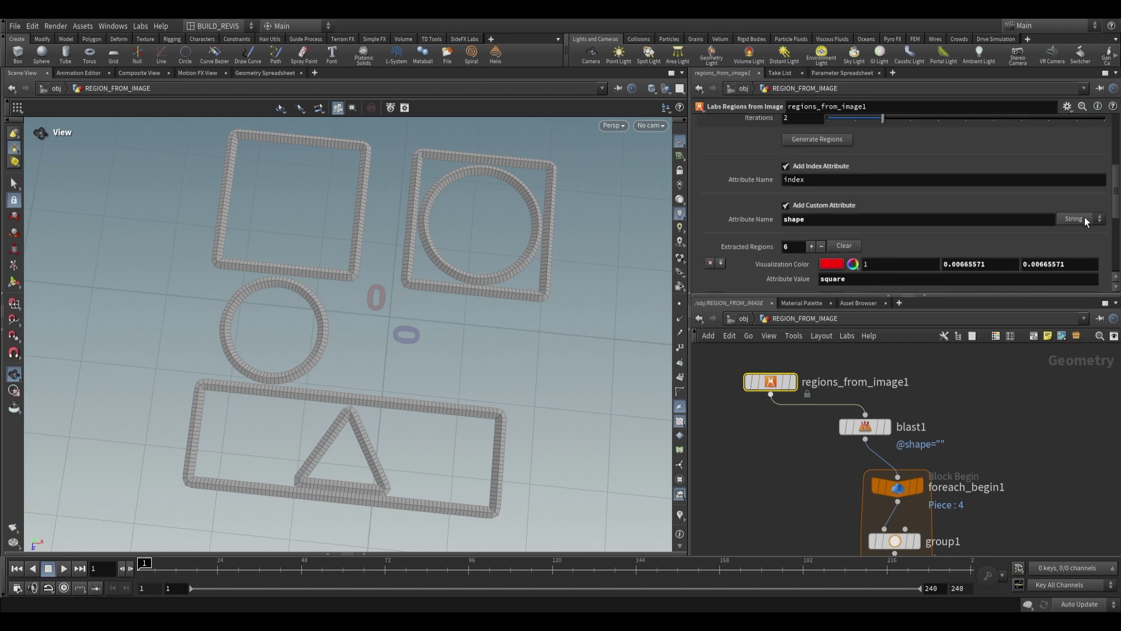
left_click(1085, 219)
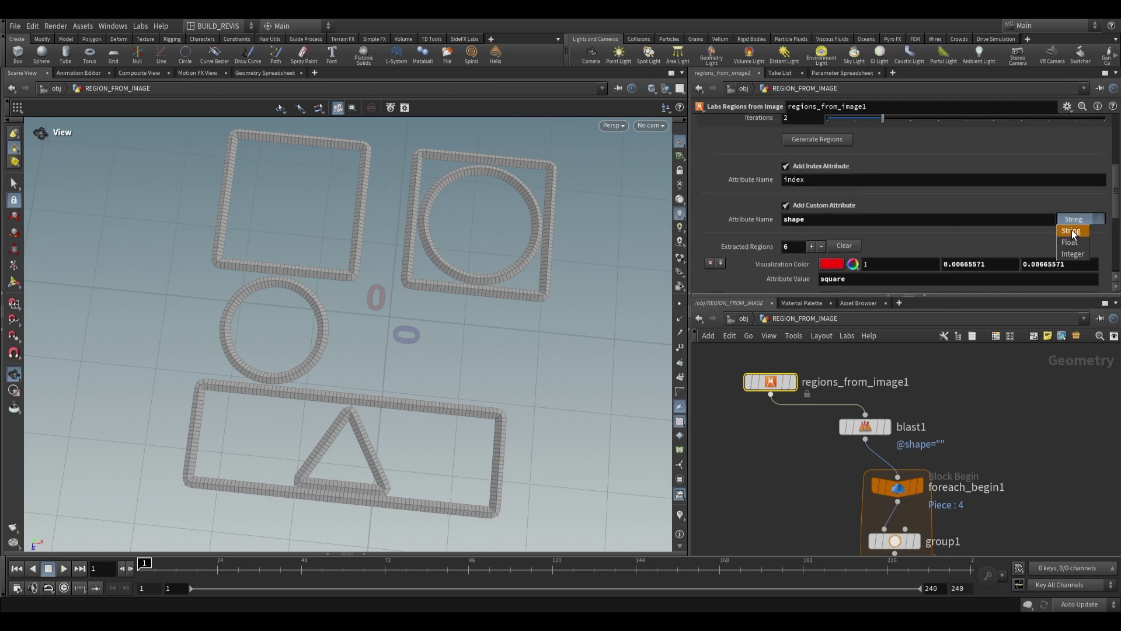
left_click(1056, 210)
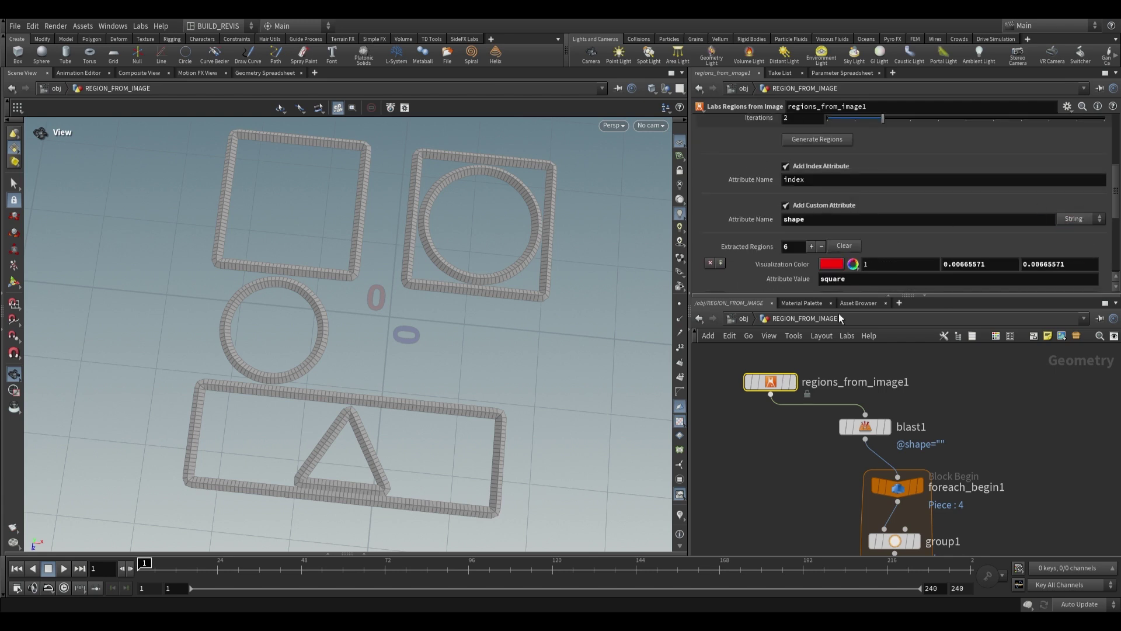
scroll(759, 373, "down", 3)
left_click_drag(368, 228, 315, 270)
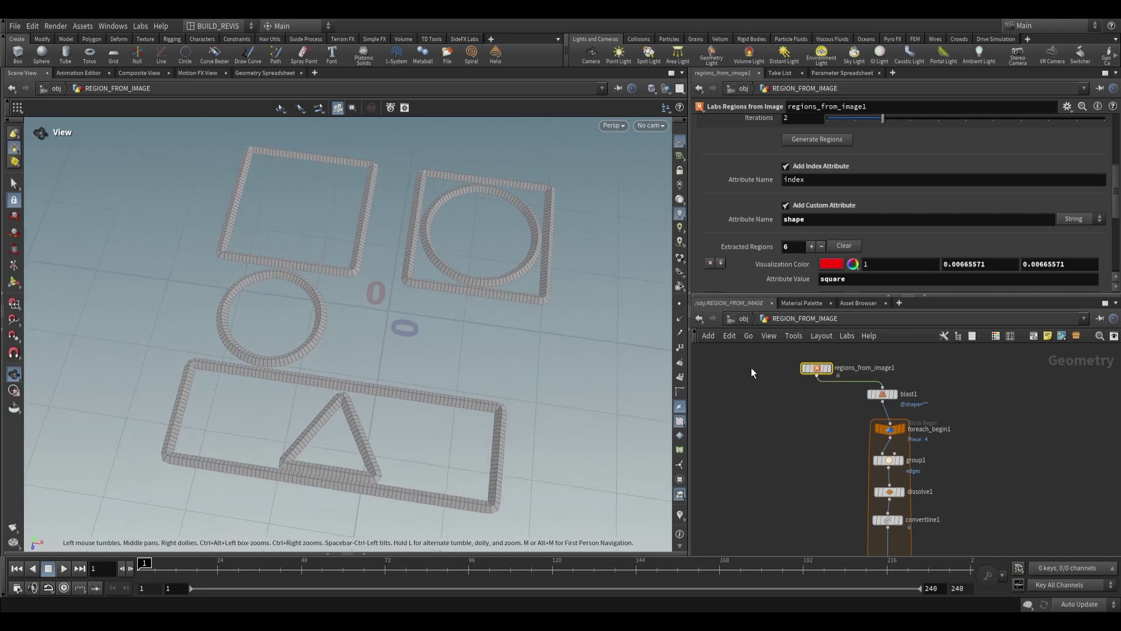
scroll(759, 386, "up", 2)
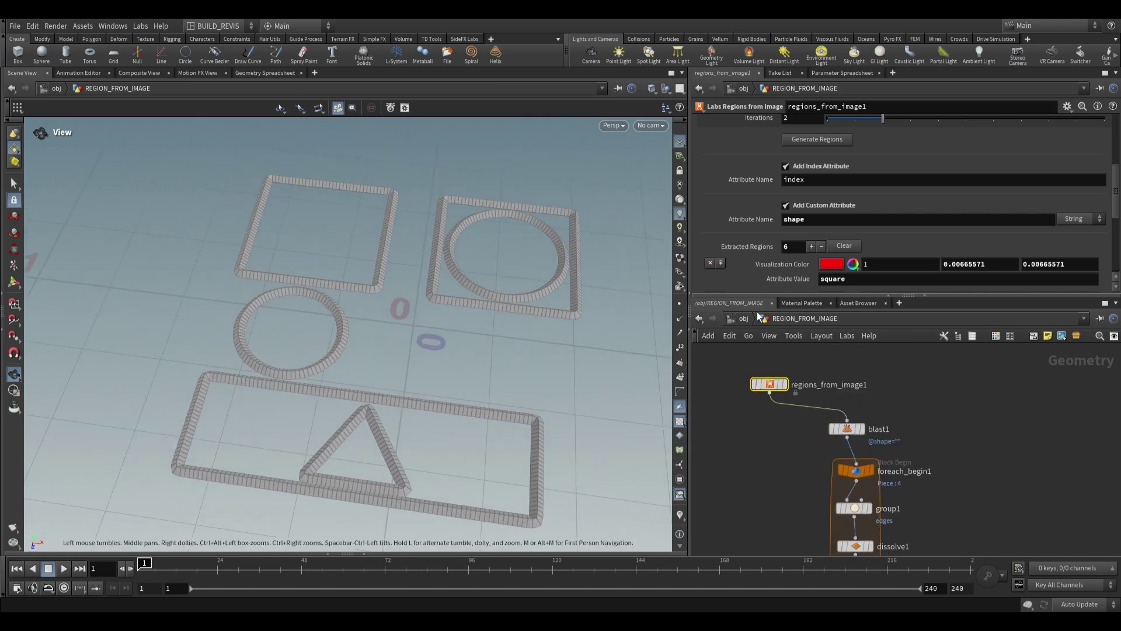
scroll(774, 253, "down", 3)
scroll(774, 254, "down", 2)
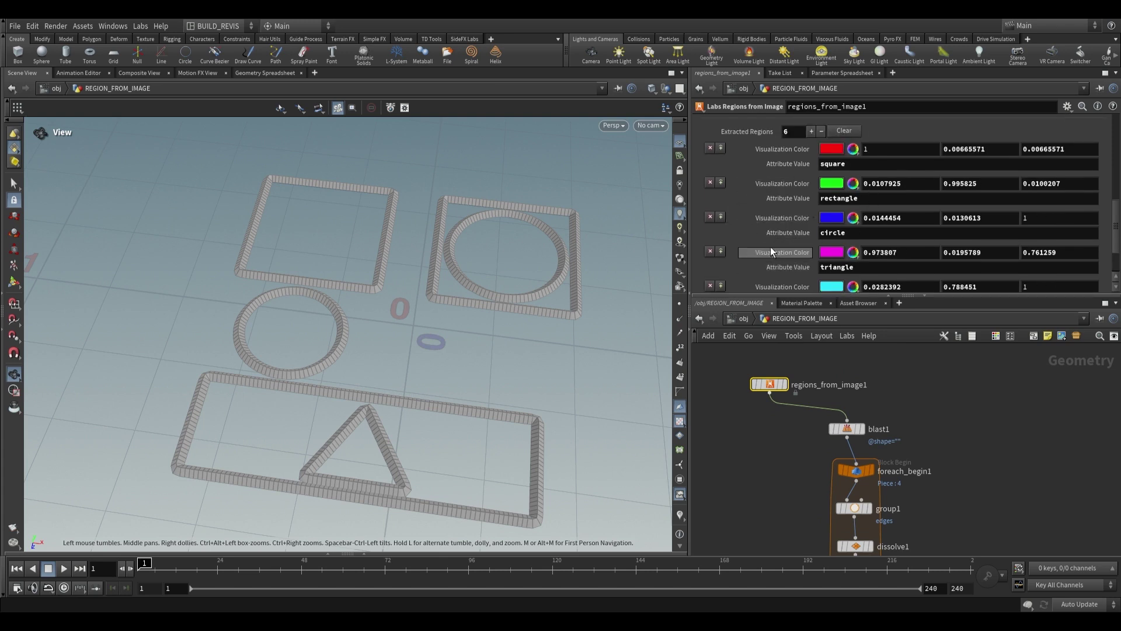
left_click_drag(559, 335, 442, 311)
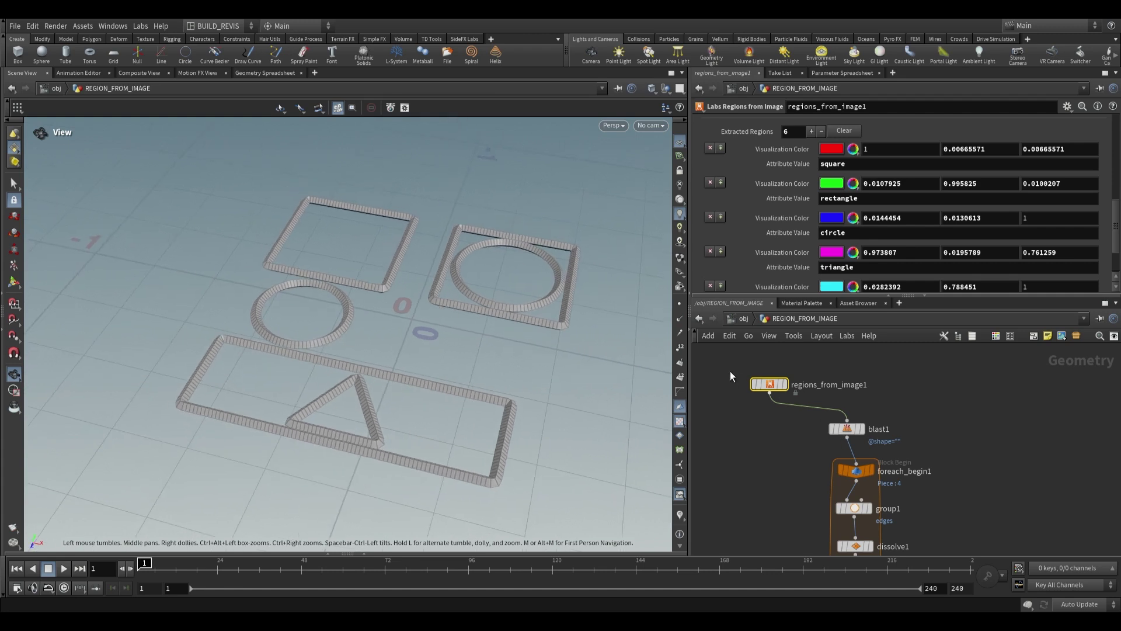
scroll(935, 461, "down", 3)
middle_click_drag(911, 526, 909, 445)
scroll(909, 445, "up", 3)
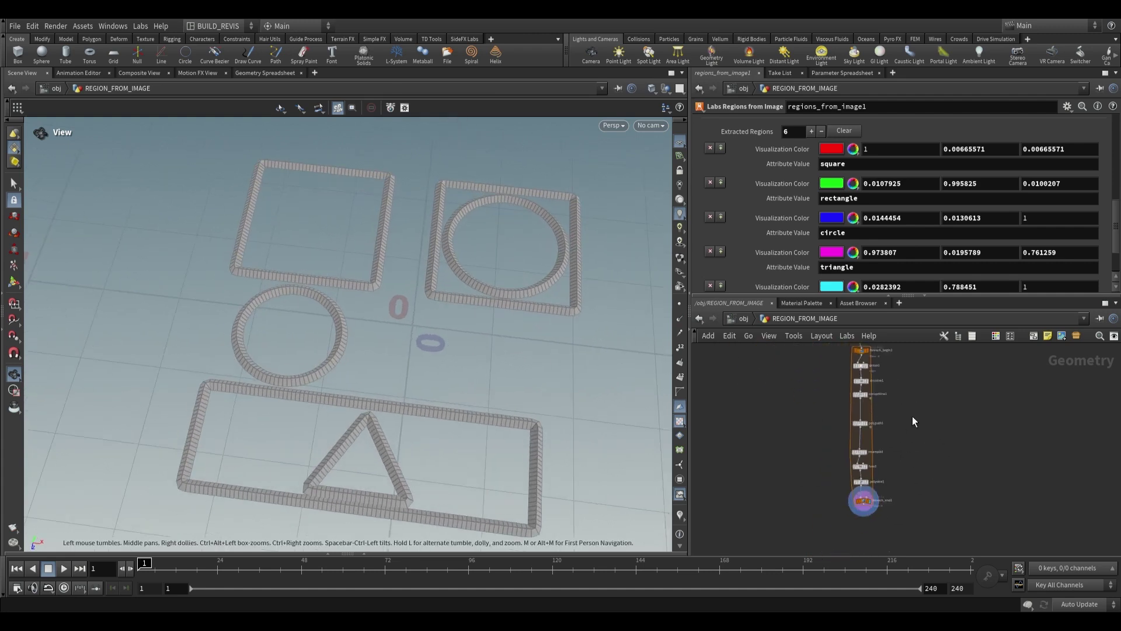
left_click(913, 416)
scroll(738, 219, "up", 4)
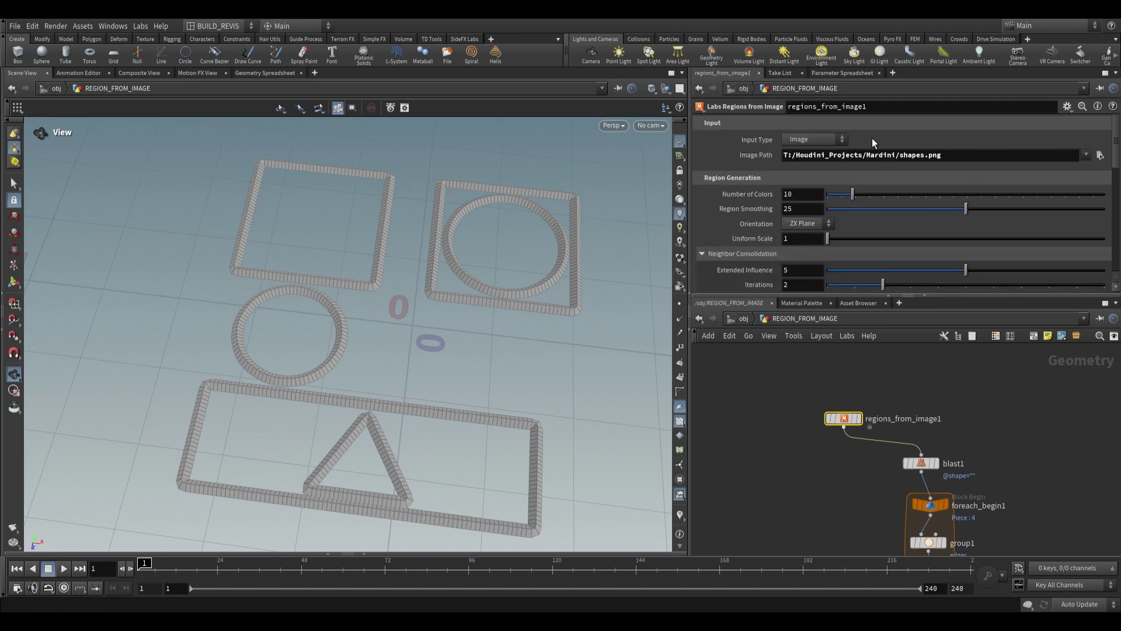
scroll(801, 189, "down", 15)
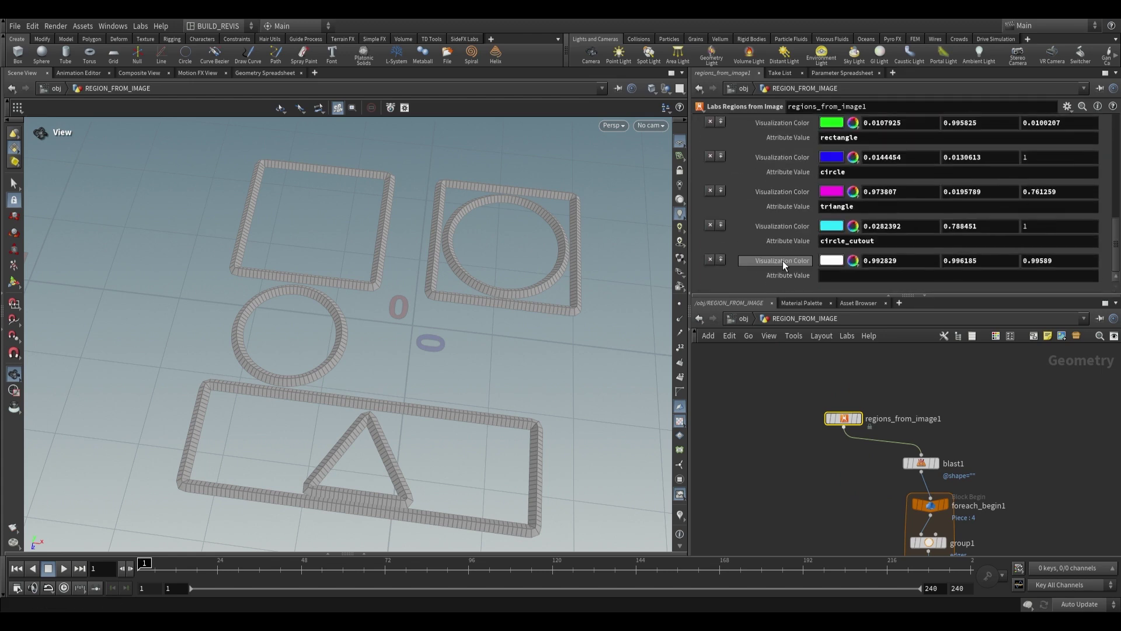
left_click_drag(466, 368, 501, 353)
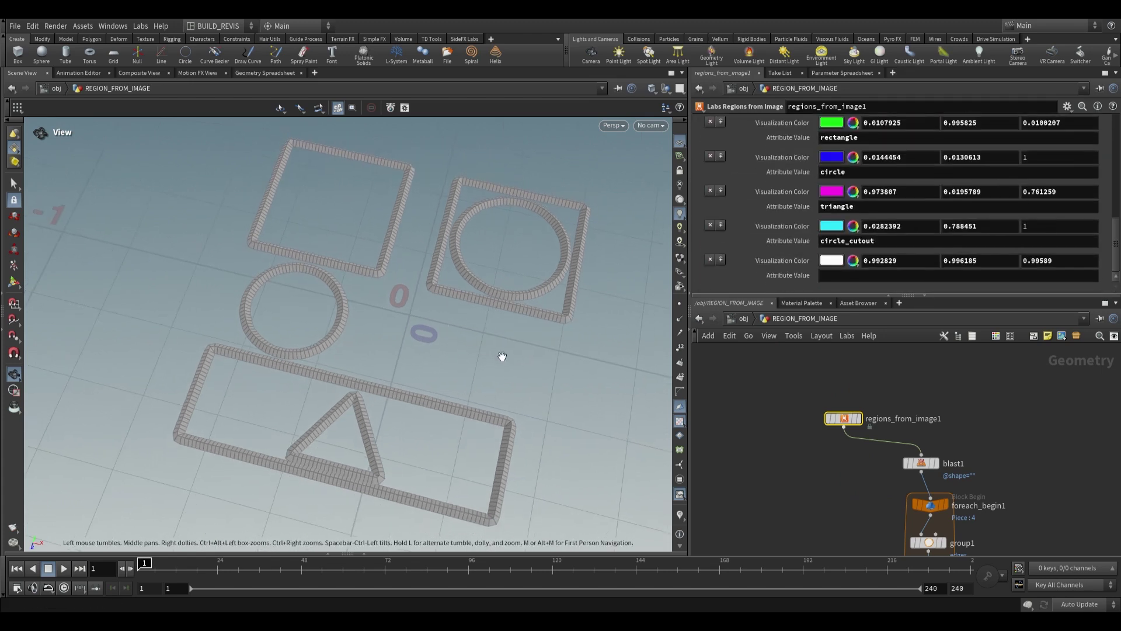
middle_click_drag(881, 450, 870, 427)
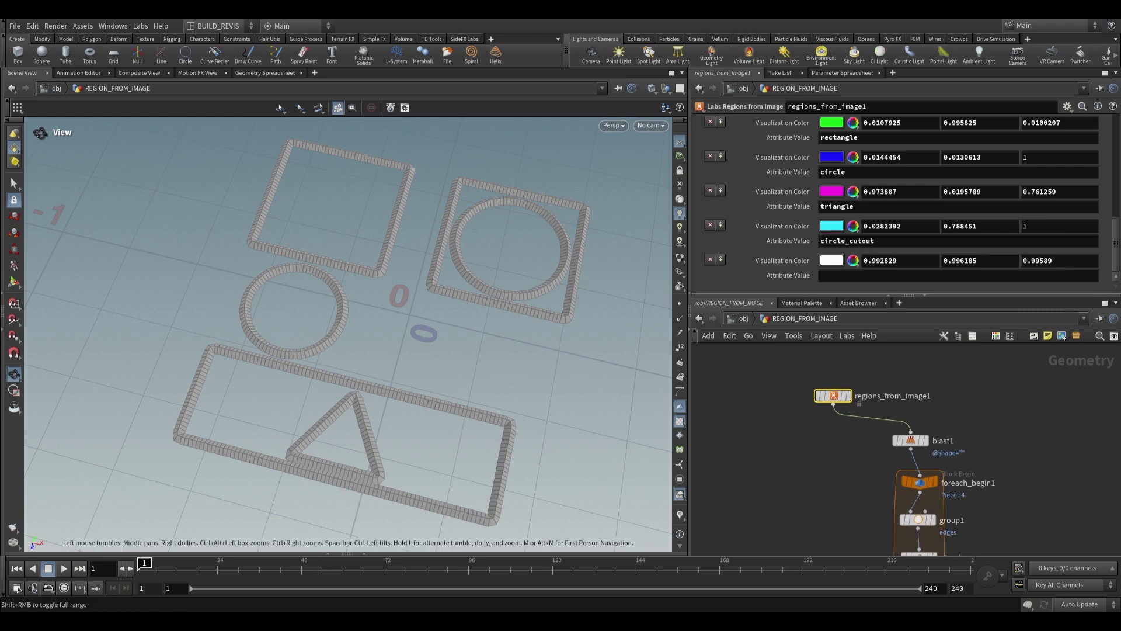
mouse_move(186, 622)
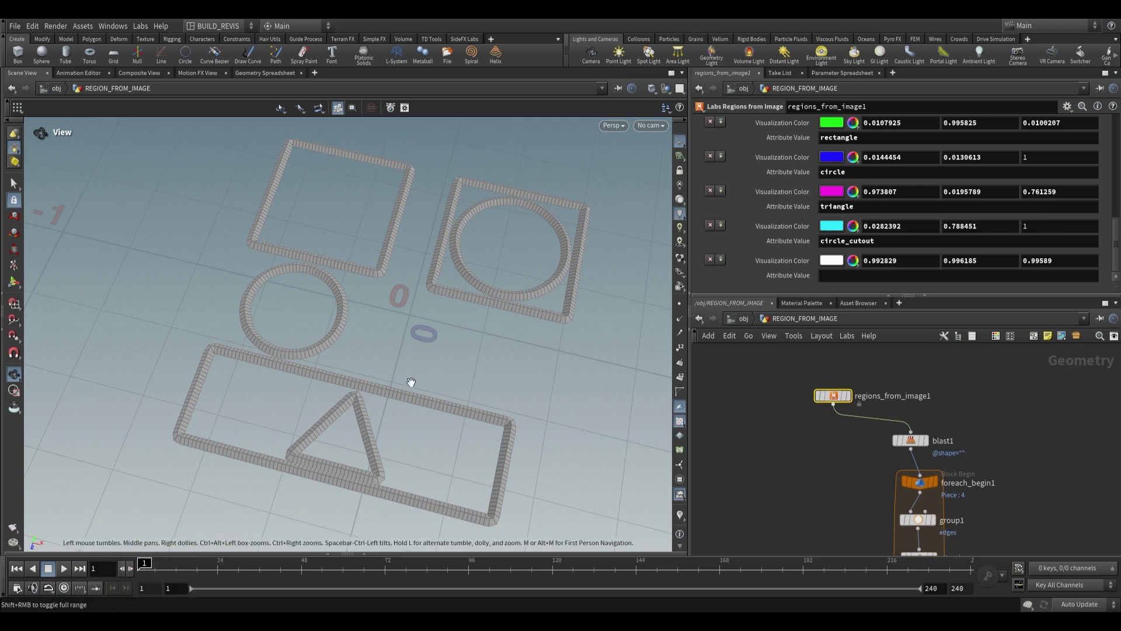